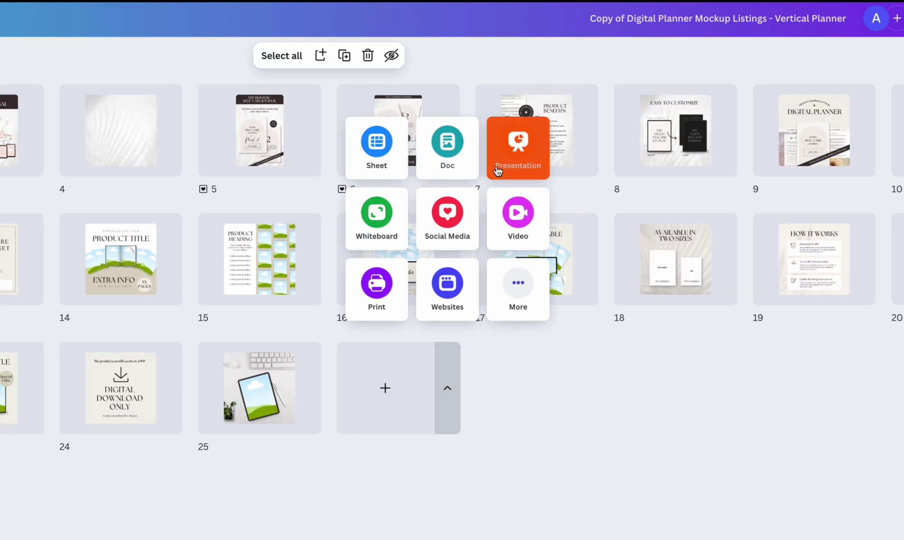
# Resize page 1 into a Pinterest Pin–sized copy
pyautogui.click(518, 287)
pyautogui.scroll(-2, 402, 230)
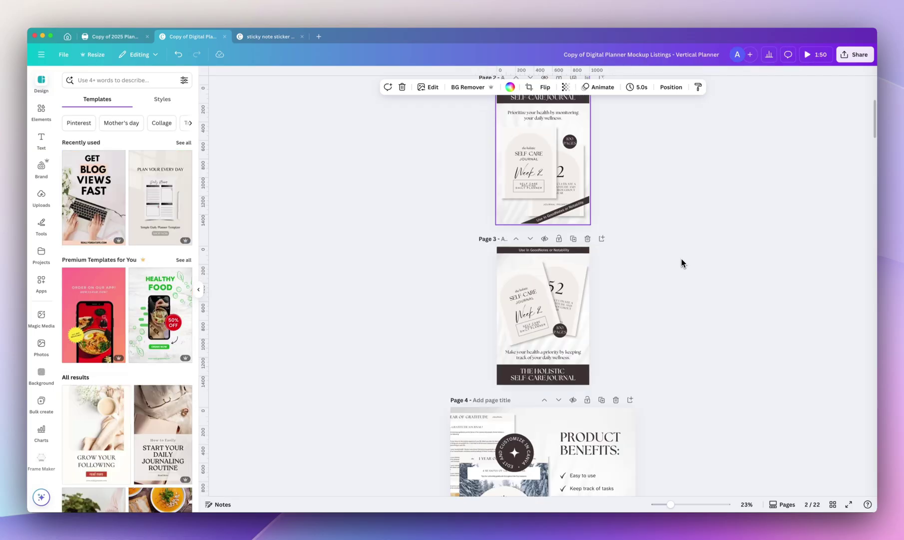
pyautogui.scroll(-15, 682, 263)
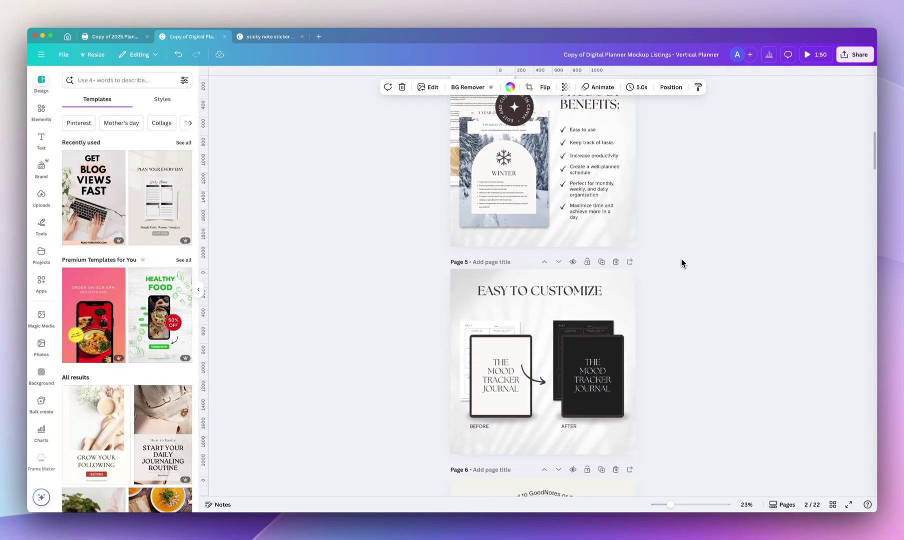
pyautogui.scroll(15, 683, 263)
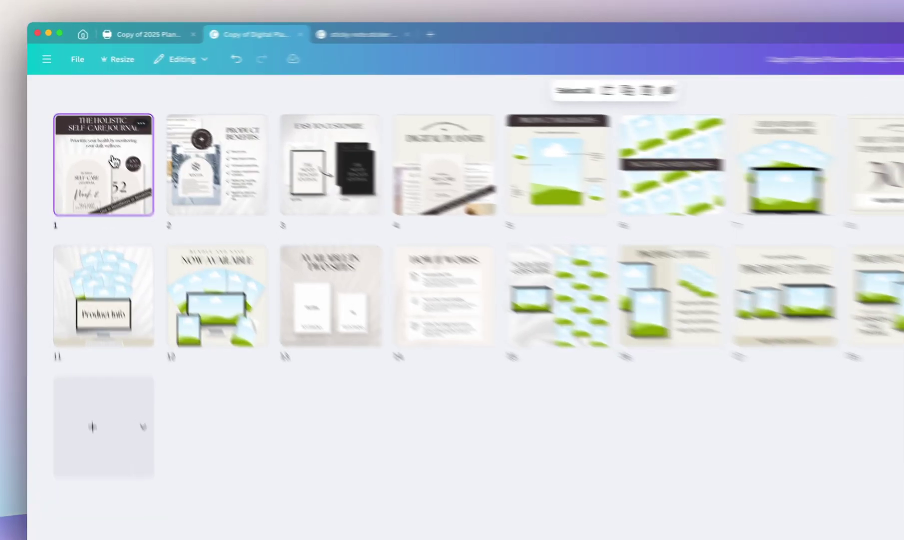
pyautogui.rightClick(90, 129)
pyautogui.click(212, 326)
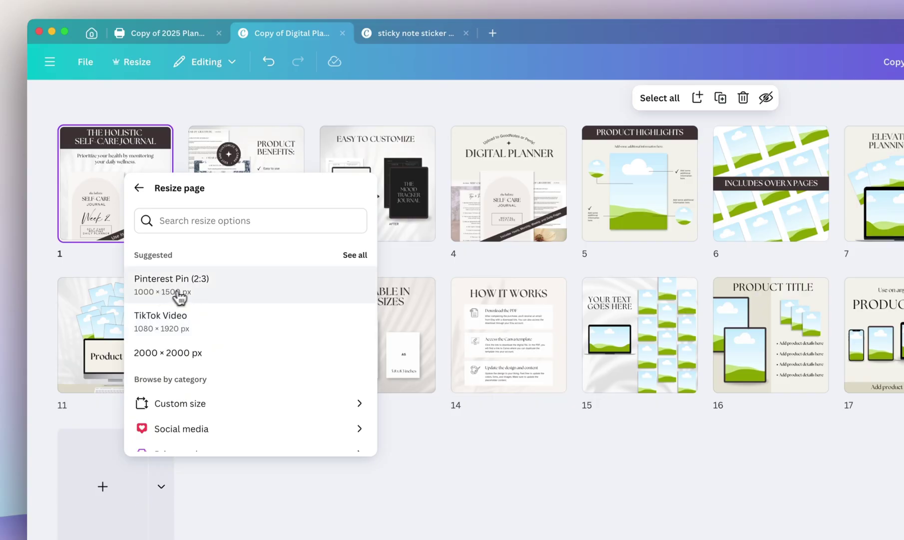
pyautogui.click(210, 290)
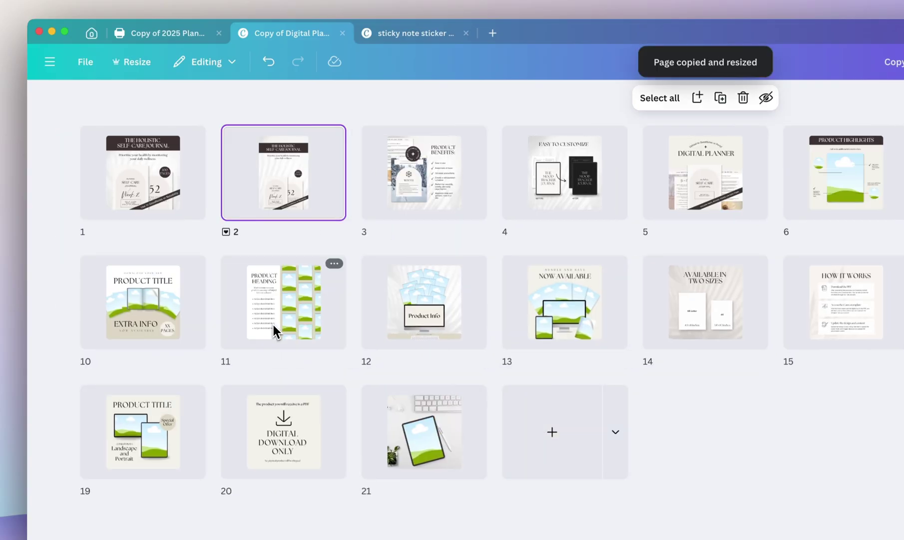
# Reposition the 100 PAGES badge, subtitle and GoodNotes banner on page 2
pyautogui.doubleClick(291, 169)
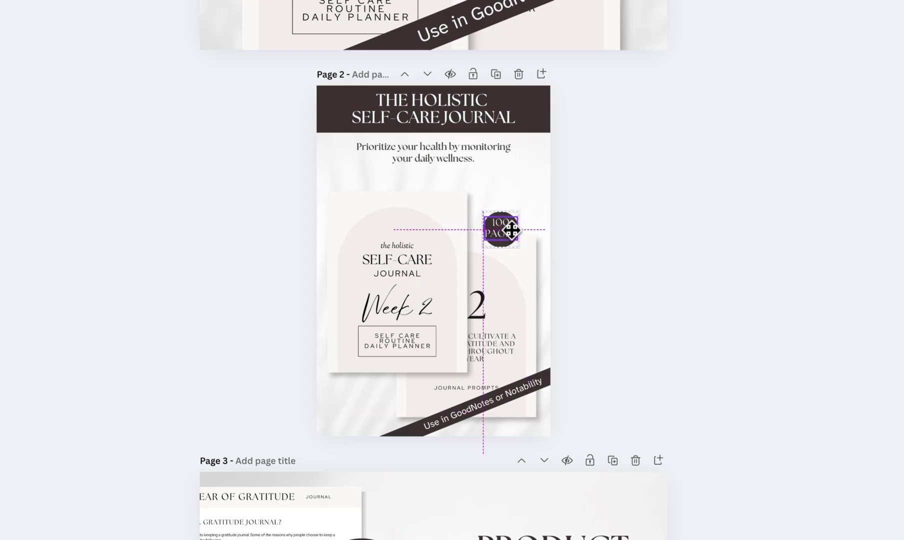
pyautogui.click(464, 145)
pyautogui.click(565, 196)
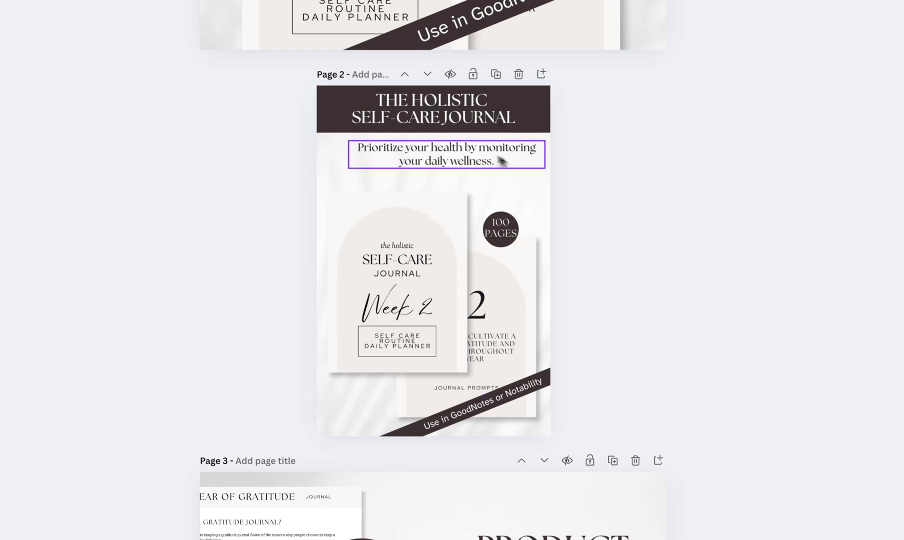
pyautogui.moveTo(497, 157)
pyautogui.mouseDown()
pyautogui.moveTo(470, 156)
pyautogui.moveTo(484, 162)
pyautogui.mouseUp()
pyautogui.click(577, 359)
pyautogui.moveTo(524, 385); pyautogui.dragTo(525, 386)
pyautogui.click(656, 360)
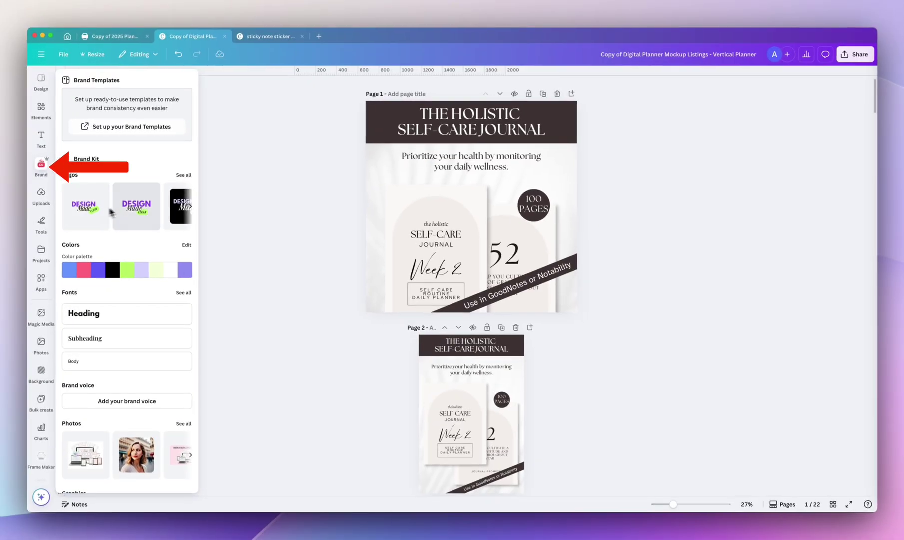
# Browse the uploaded images in the Uploads panel
pyautogui.scroll(-1, 129, 191)
pyautogui.moveTo(92, 238)
pyautogui.scroll(-2, 90, 239)
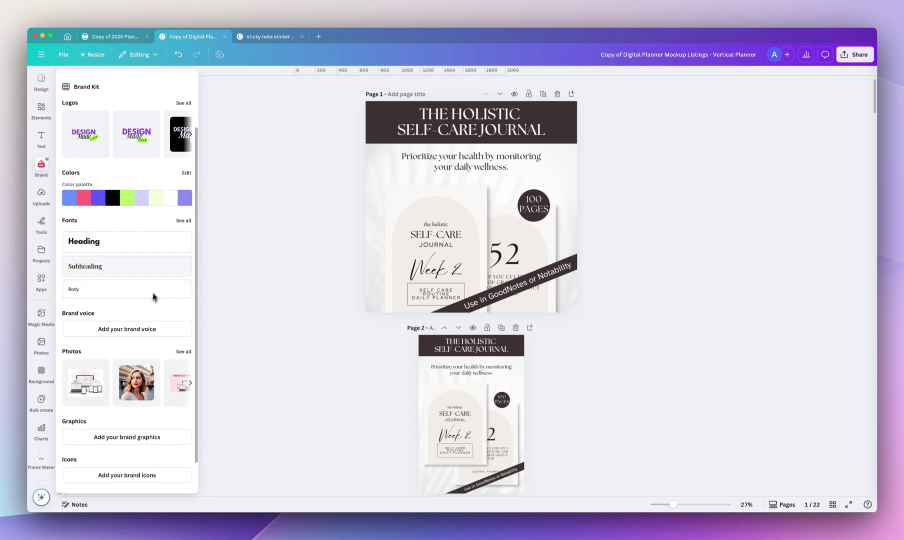
pyautogui.scroll(-2, 117, 315)
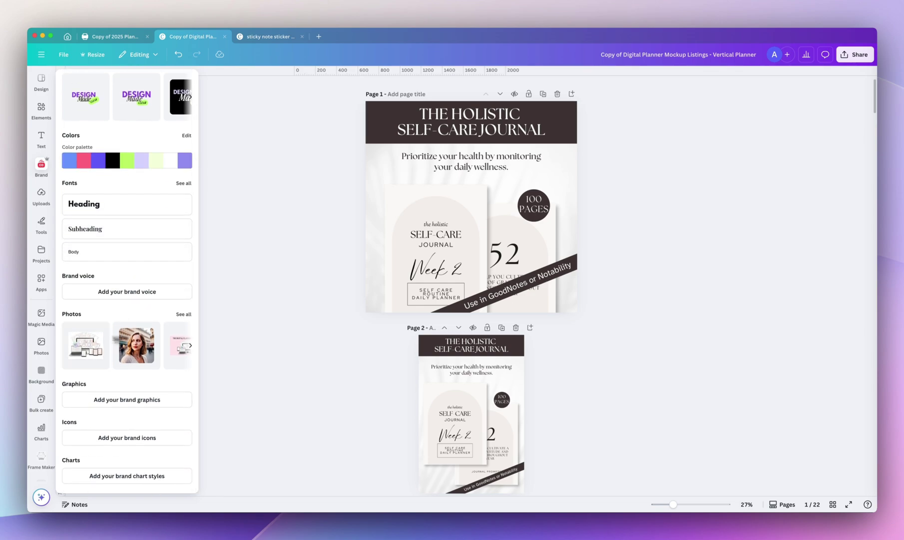
pyautogui.hscroll(3, 163, 345)
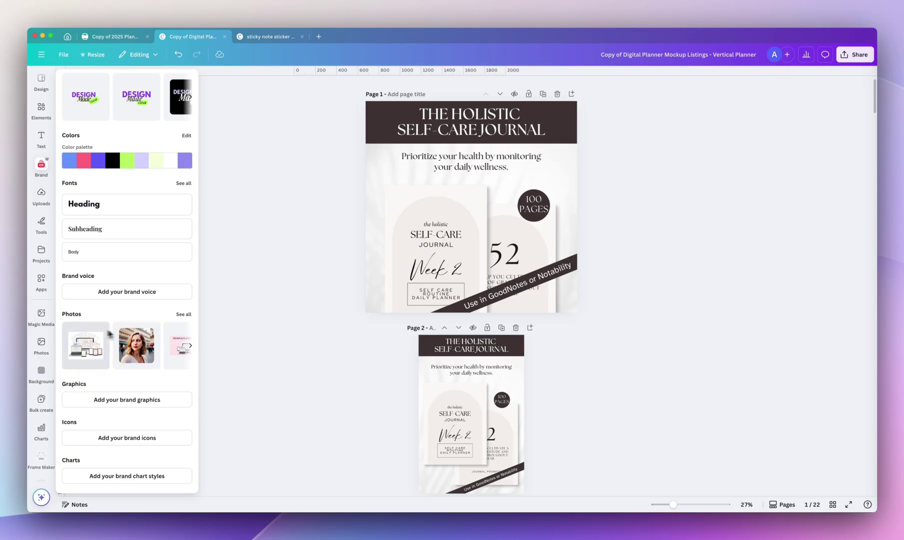
pyautogui.click(51, 198)
pyautogui.scroll(-5, 128, 300)
pyautogui.click(192, 231)
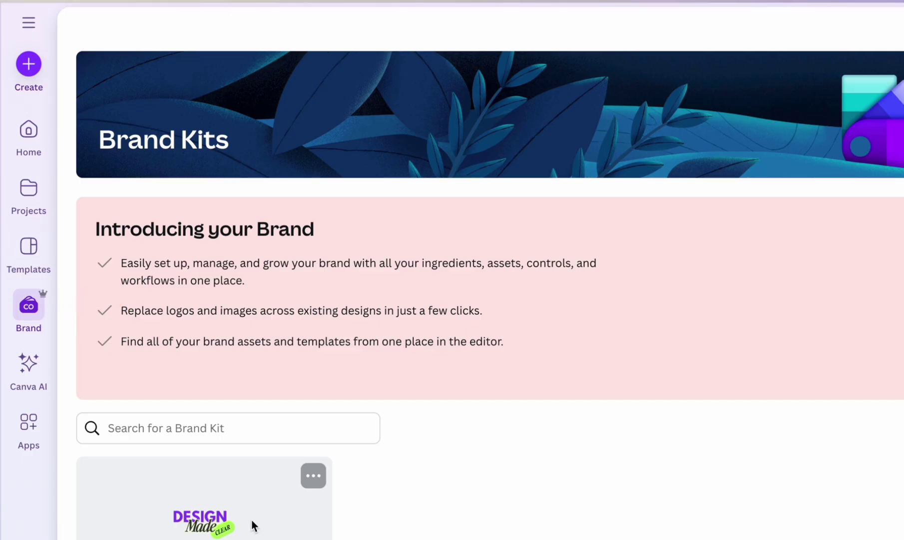
# Review the Brand Kit's logos, colours and fonts
pyautogui.click(253, 525)
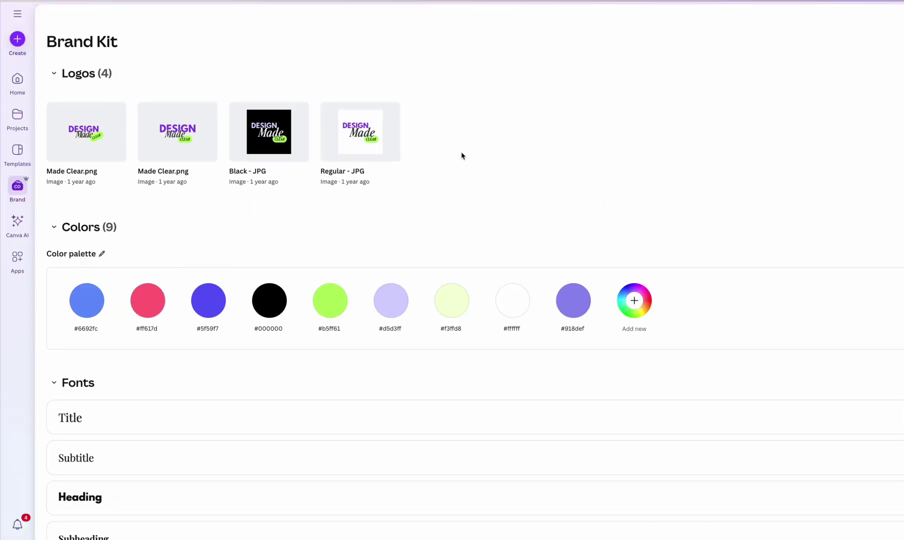
pyautogui.scroll(-12, 140, 259)
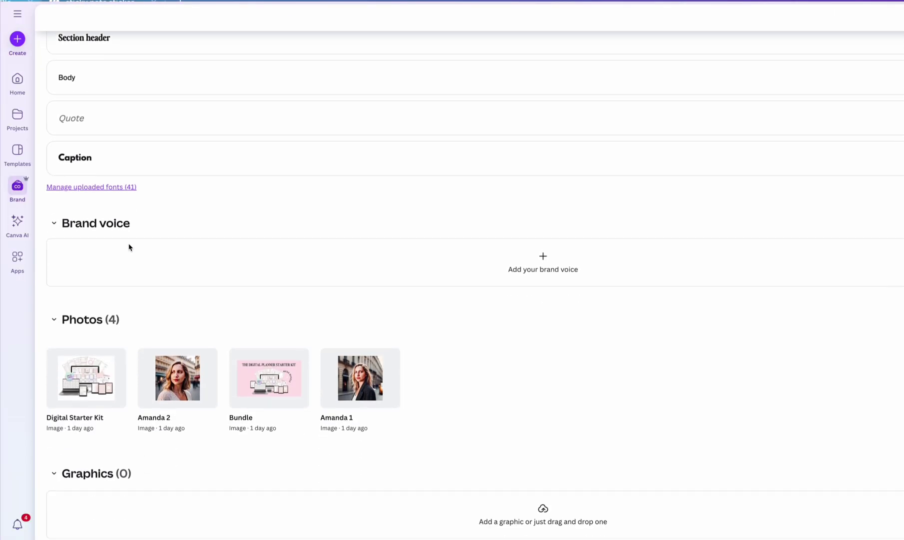
pyautogui.scroll(-3, 129, 246)
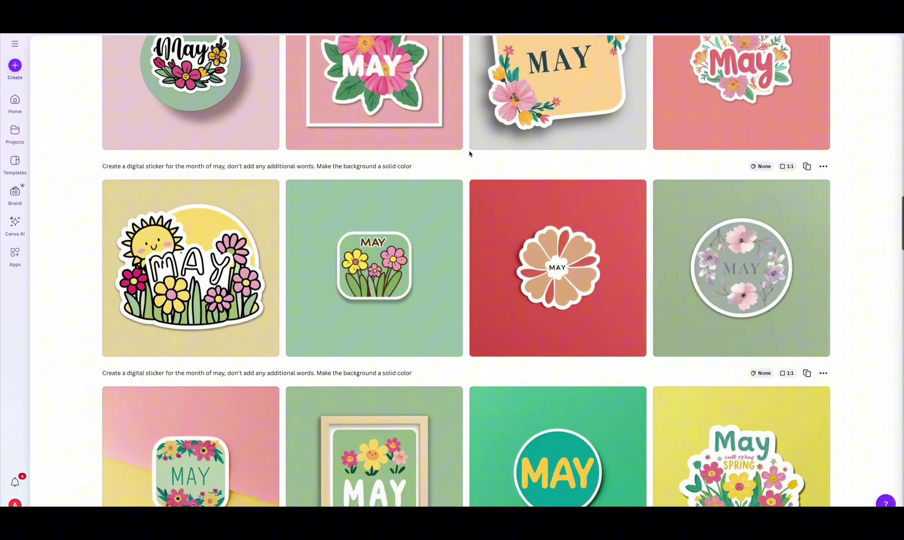
# Remove the MAY sticker's blue background and shift it slightly left
pyautogui.scroll(-5, 469, 152)
pyautogui.scroll(-3, 470, 154)
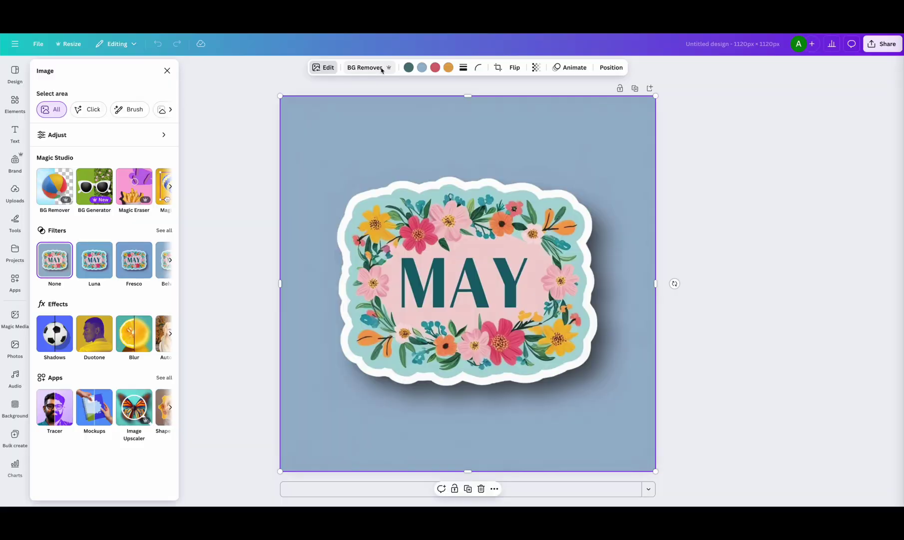
pyautogui.click(381, 68)
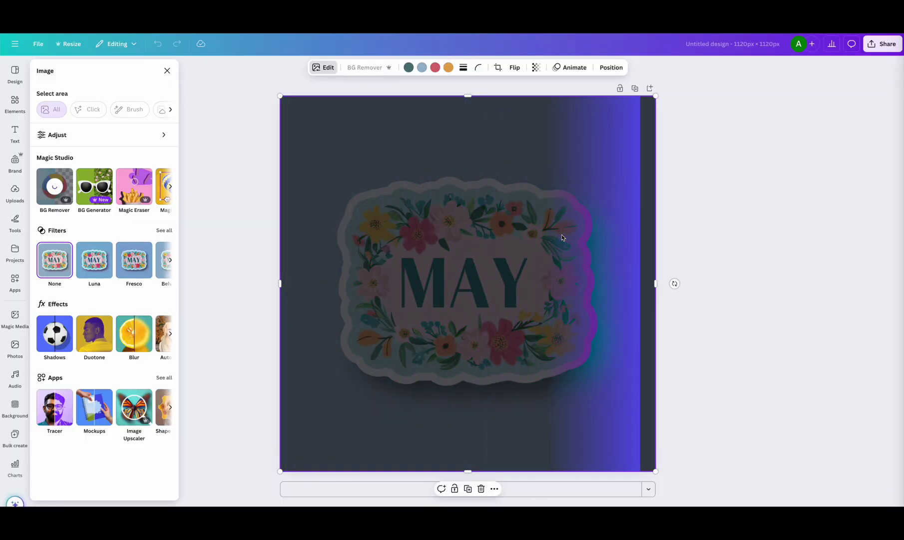
pyautogui.moveTo(562, 237); pyautogui.dragTo(535, 241)
# Add a lighter drop shadow to the sticker and centre it on the page
pyautogui.click(55, 333)
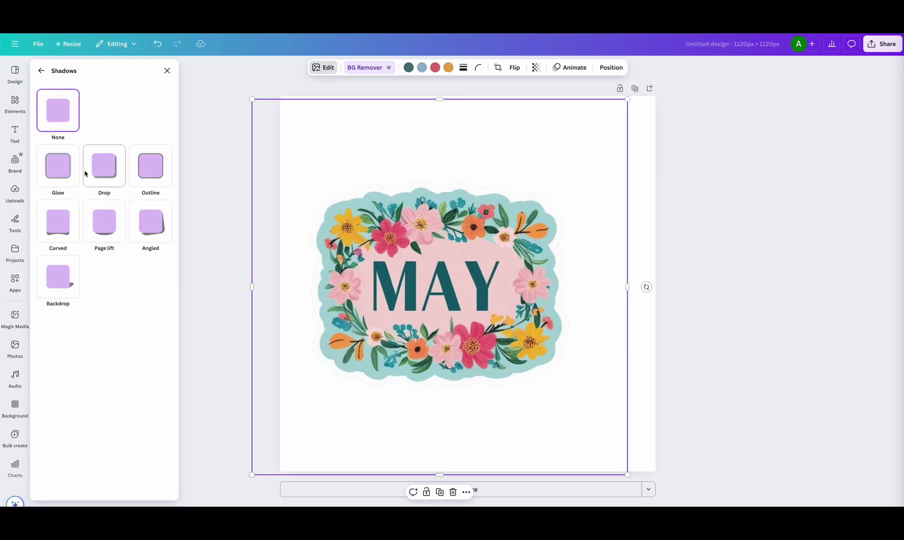
pyautogui.click(95, 168)
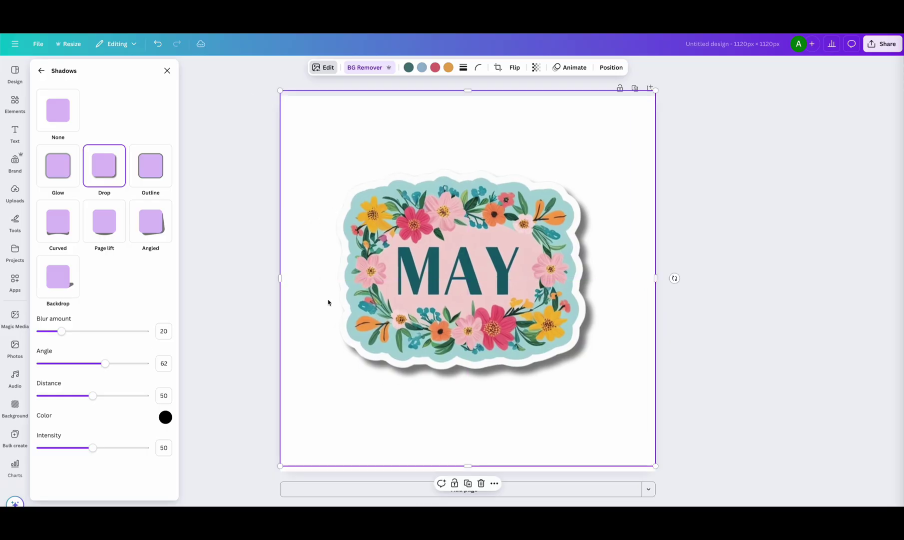
pyautogui.moveTo(79, 451); pyautogui.dragTo(54, 447)
pyautogui.moveTo(457, 273); pyautogui.dragTo(465, 283)
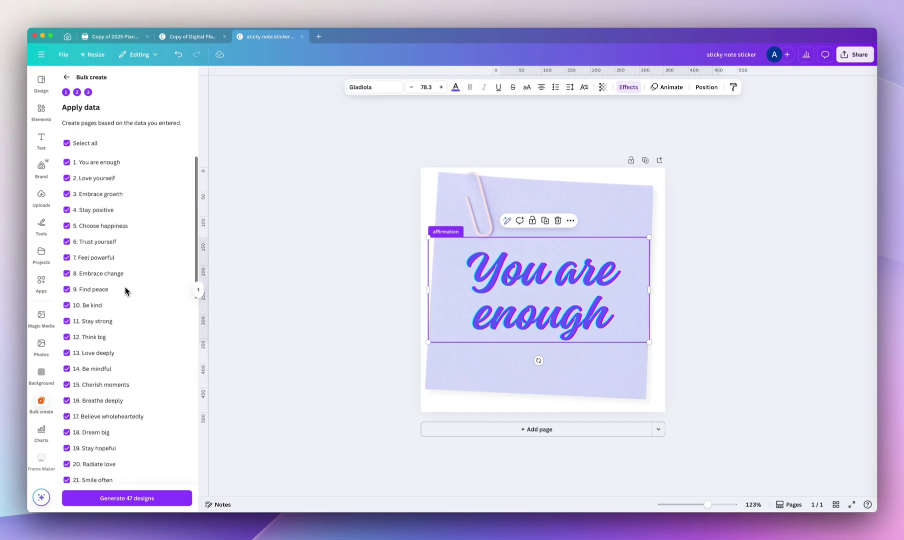
# Generate all 47 affirmation sticky-note designs from the bulk data, keeping every row
pyautogui.scroll(-5, 124, 286)
pyautogui.scroll(-3, 124, 286)
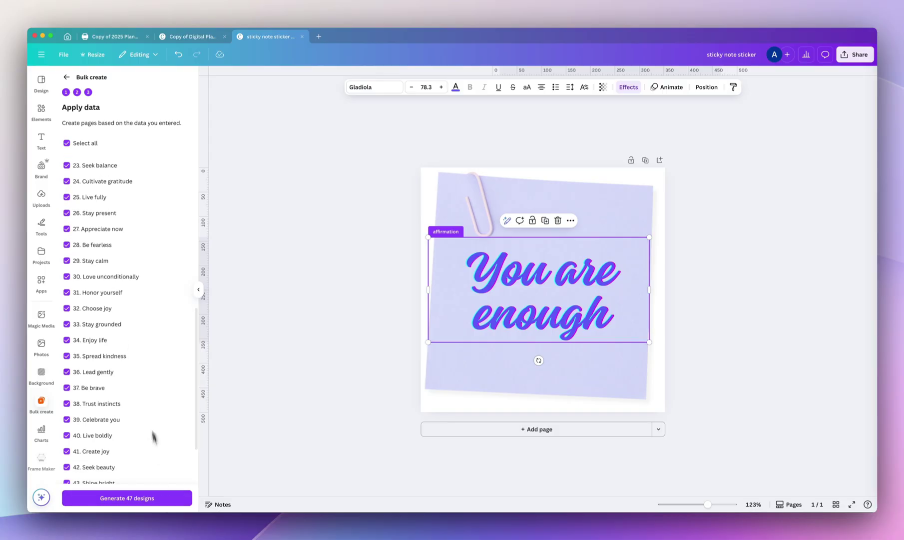
pyautogui.click(170, 495)
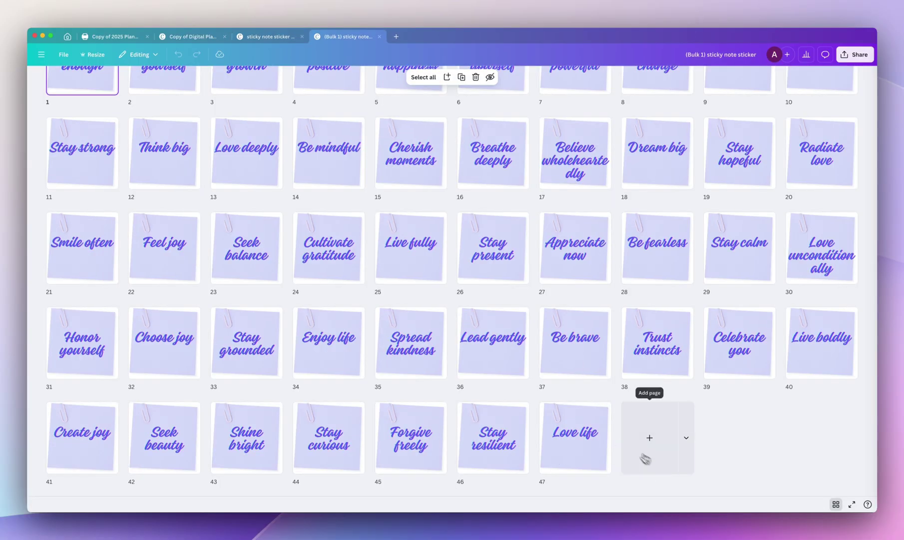
pyautogui.scroll(3, 676, 439)
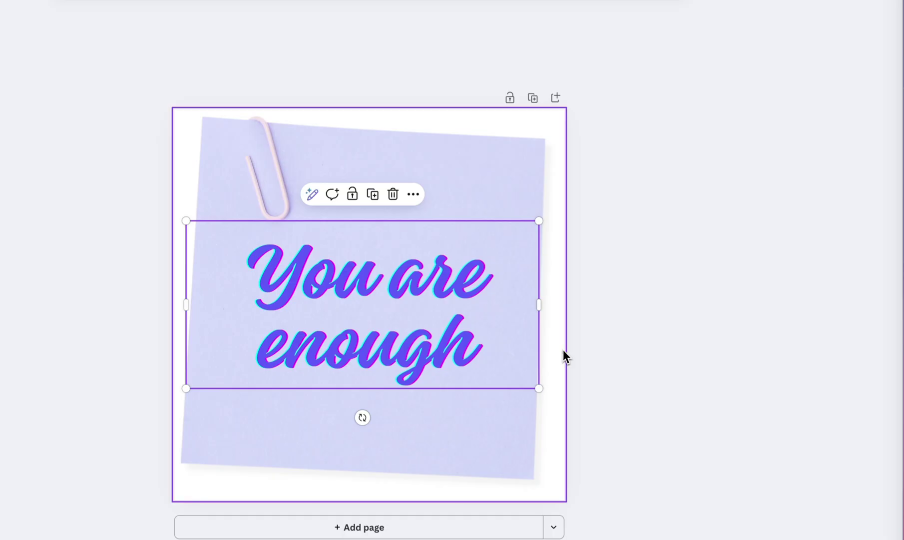
pyautogui.press('Escape')
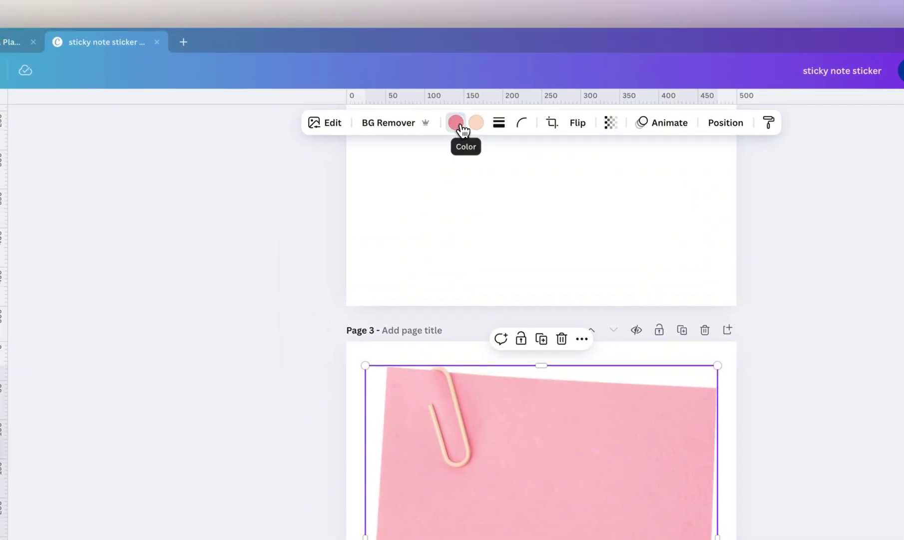
# Recolour the pink sticky note to the brand lavender #d5d3ff
pyautogui.click(463, 128)
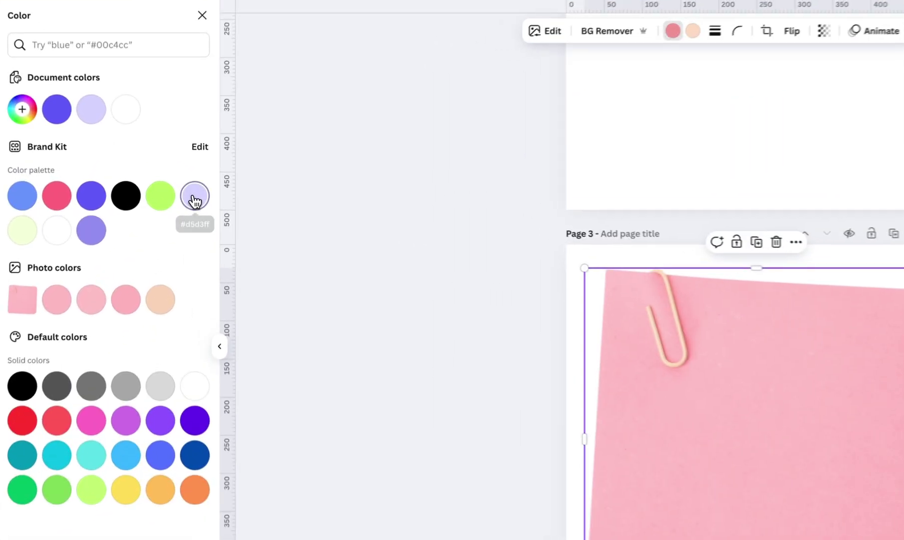
pyautogui.click(183, 195)
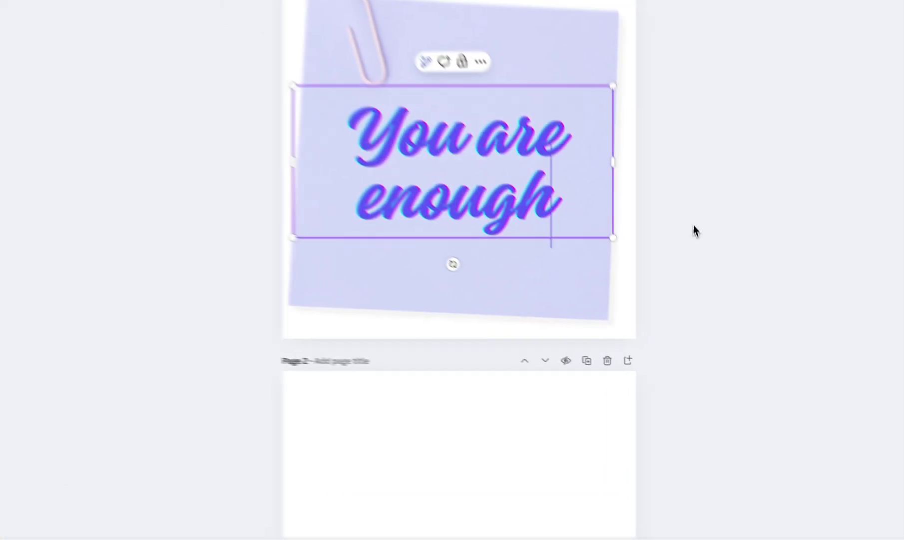
# Add a body text box to page 2's upper left
pyautogui.click(68, 175)
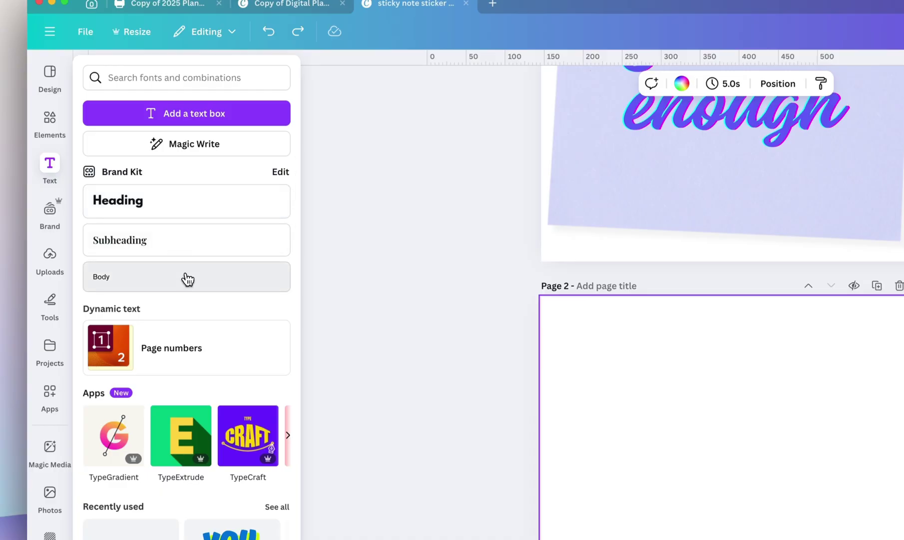
pyautogui.click(188, 279)
pyautogui.moveTo(522, 368); pyautogui.dragTo(425, 255)
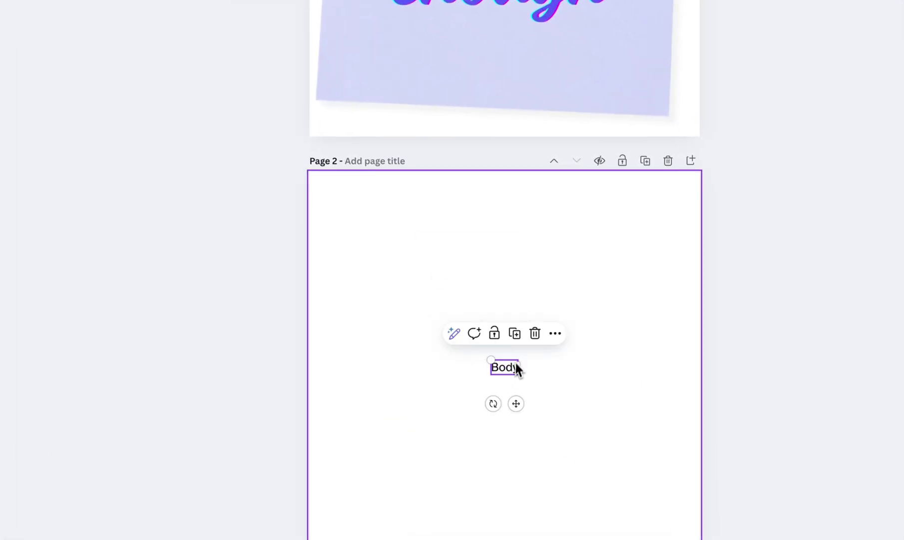
pyautogui.moveTo(505, 369); pyautogui.dragTo(385, 211)
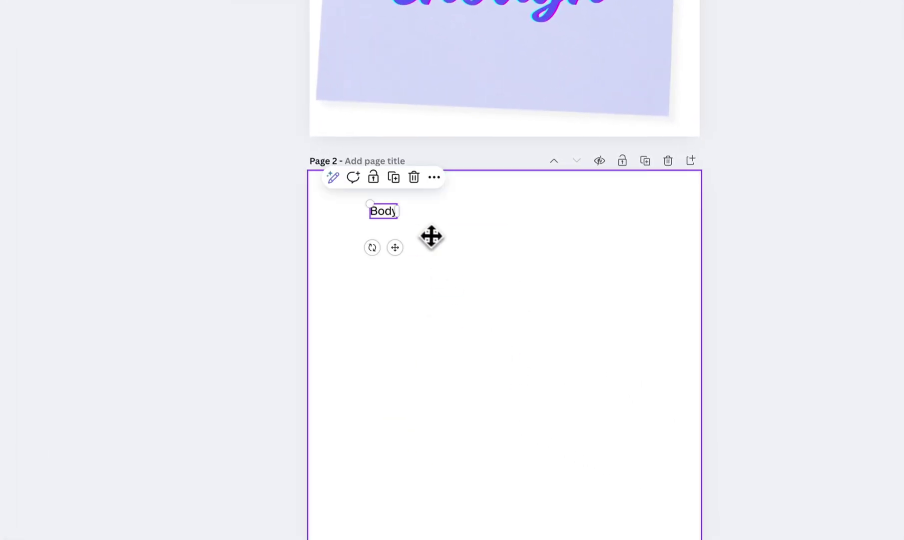
# Magic Write 'create 49 affirmation quotes, no more than 3 words each, no bullets or numbers' into the box
pyautogui.click(334, 178)
pyautogui.click(329, 214)
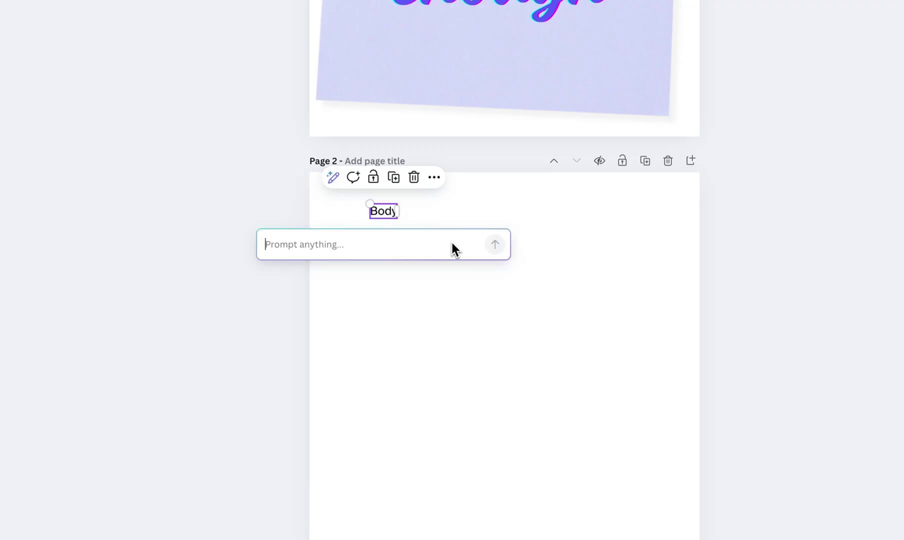
pyautogui.write('create 48')
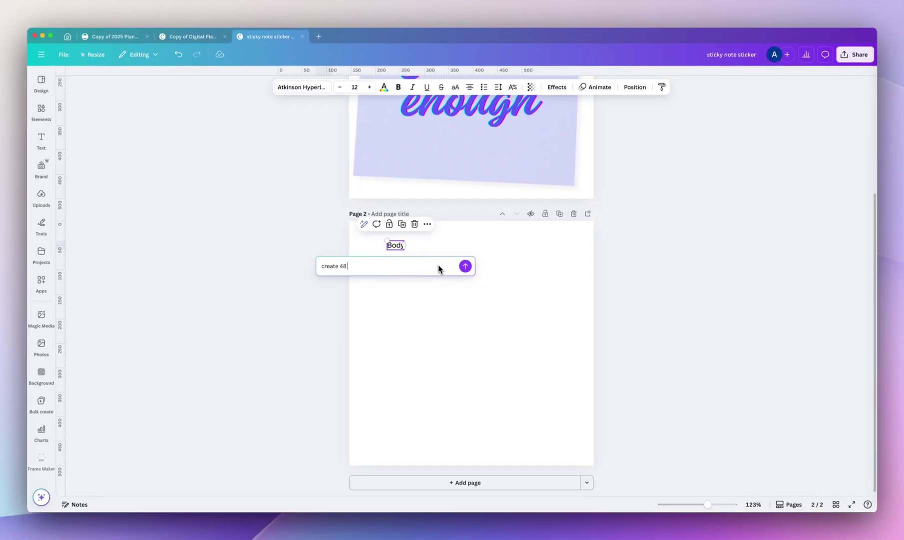
pyautogui.press('BackSpace')
pyautogui.write('9 affirmation quo')
pyautogui.write('tes, no m')
pyautogui.write('ore than 3 words each, don')
pyautogui.write("'t include bullets or")
pyautogui.write(' numbers')
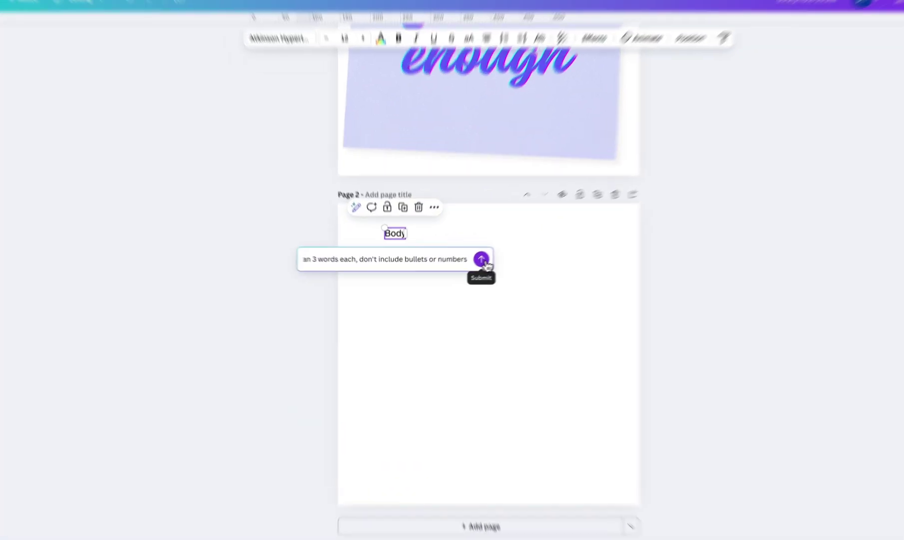
pyautogui.click(464, 267)
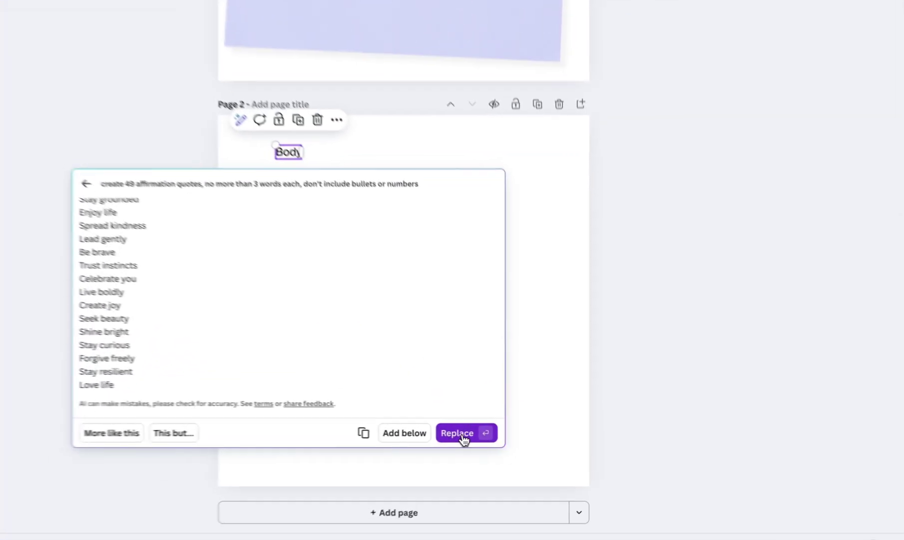
pyautogui.click(513, 428)
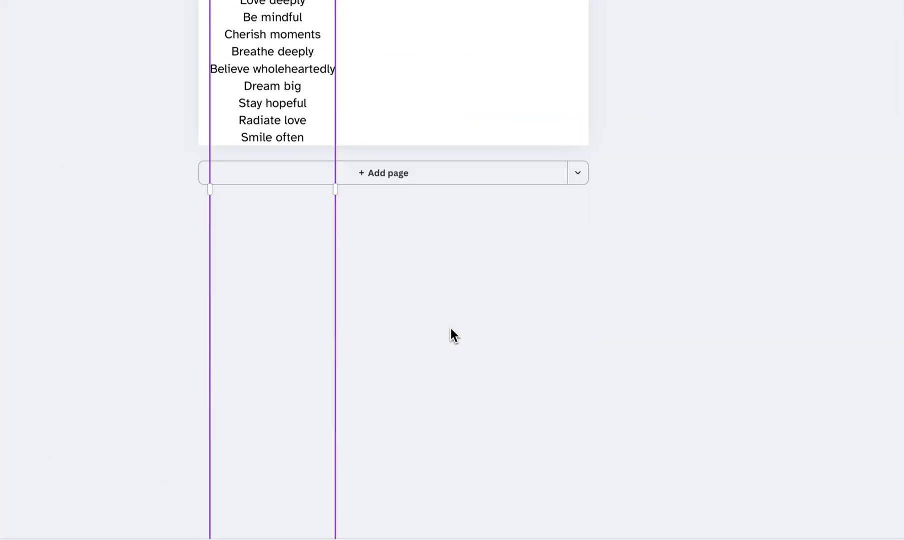
# Select all the generated quotes and copy them
pyautogui.scroll(4, 375, 299)
pyautogui.moveTo(303, 262); pyautogui.dragTo(386, 196)
pyautogui.click(384, 192)
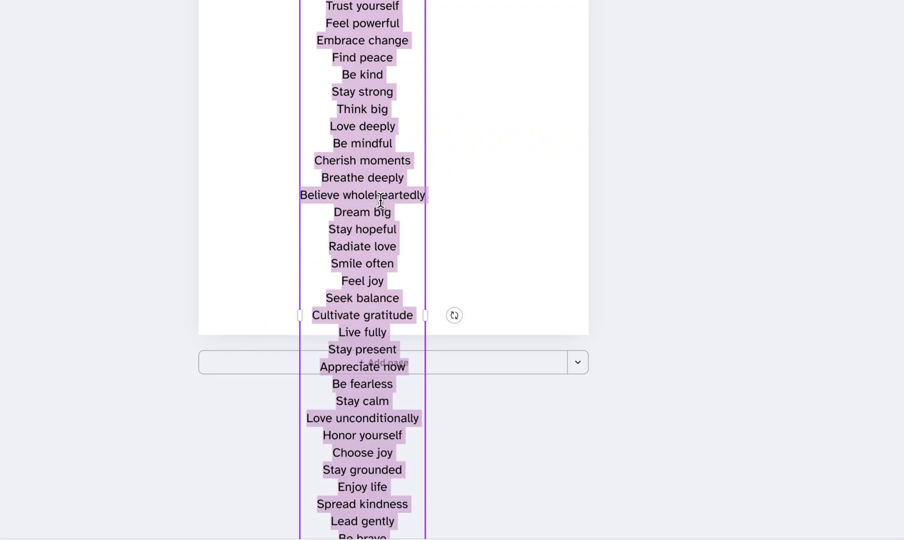
pyautogui.rightClick(381, 200)
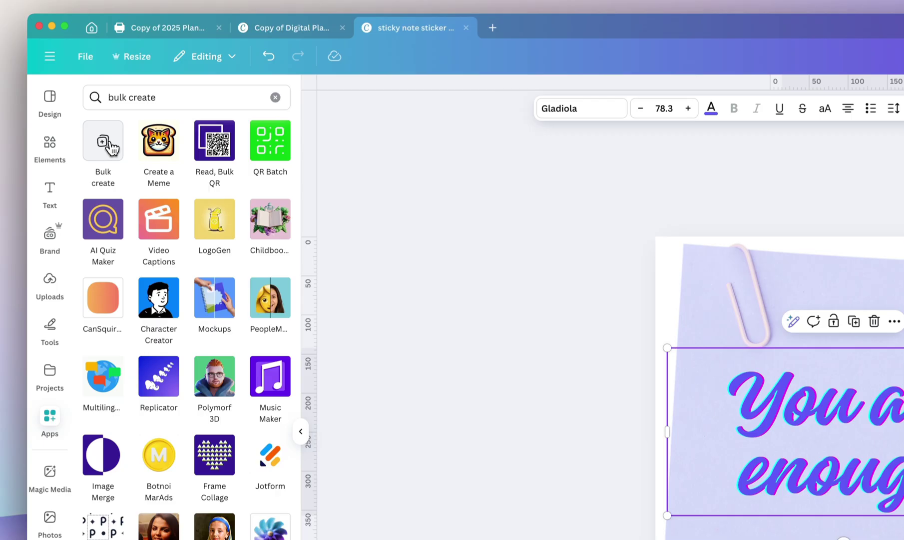
# Enter bulk data manually with an 'affirmation' column and paste the quotes into it
pyautogui.click(112, 147)
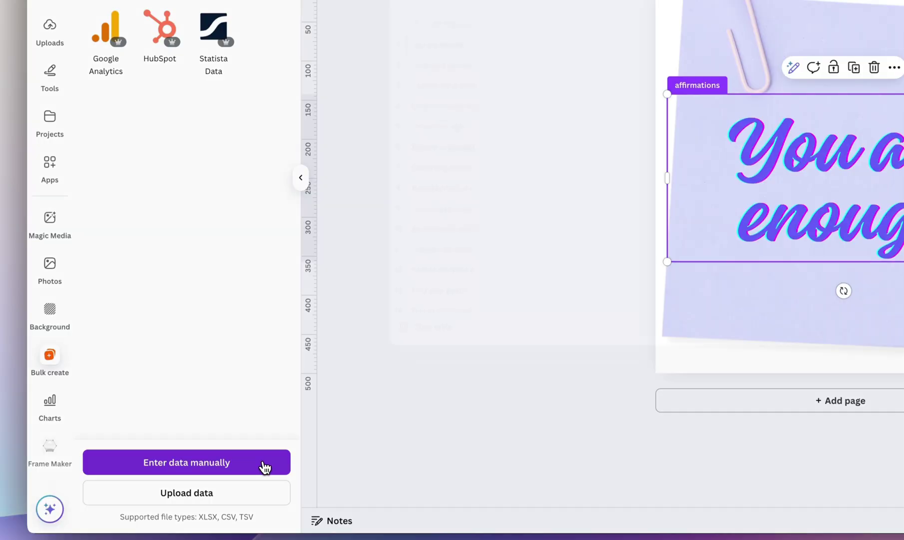
pyautogui.click(264, 467)
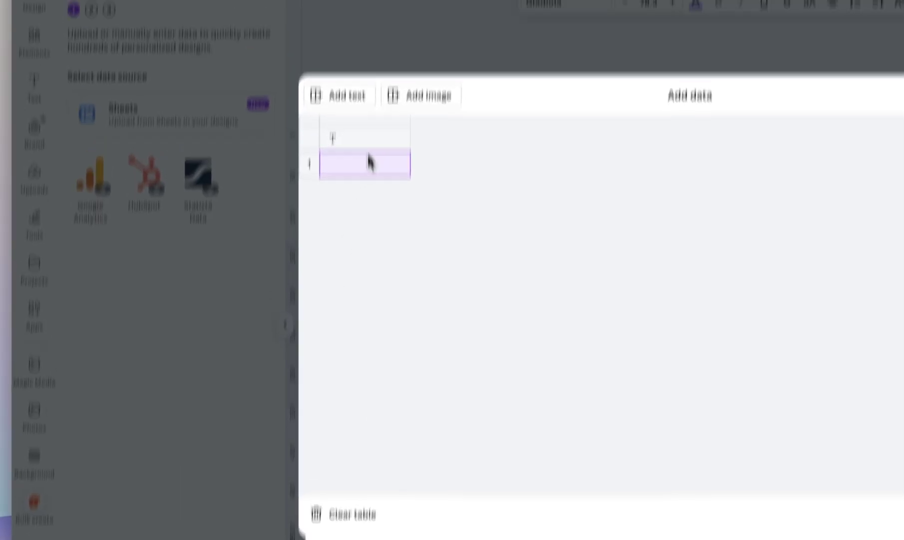
pyautogui.click(270, 173)
pyautogui.write('affirmation')
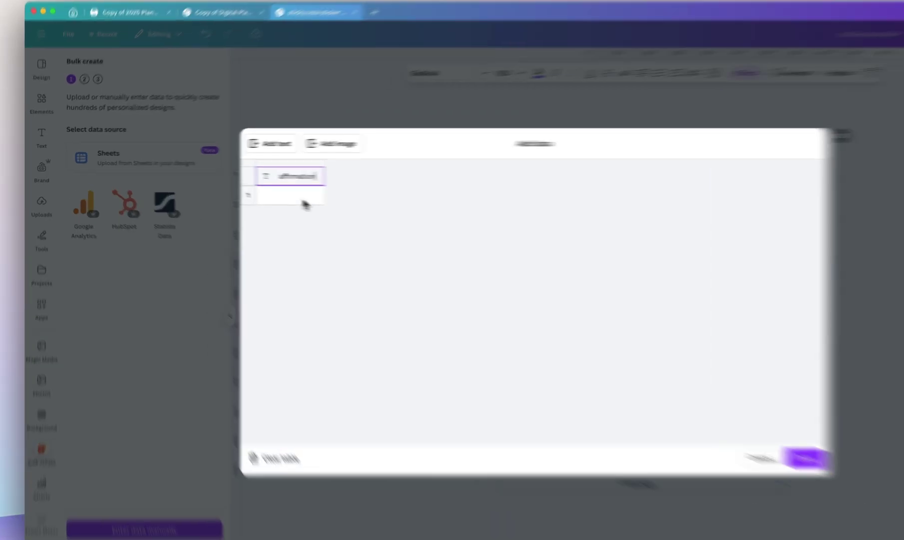
pyautogui.click(246, 189)
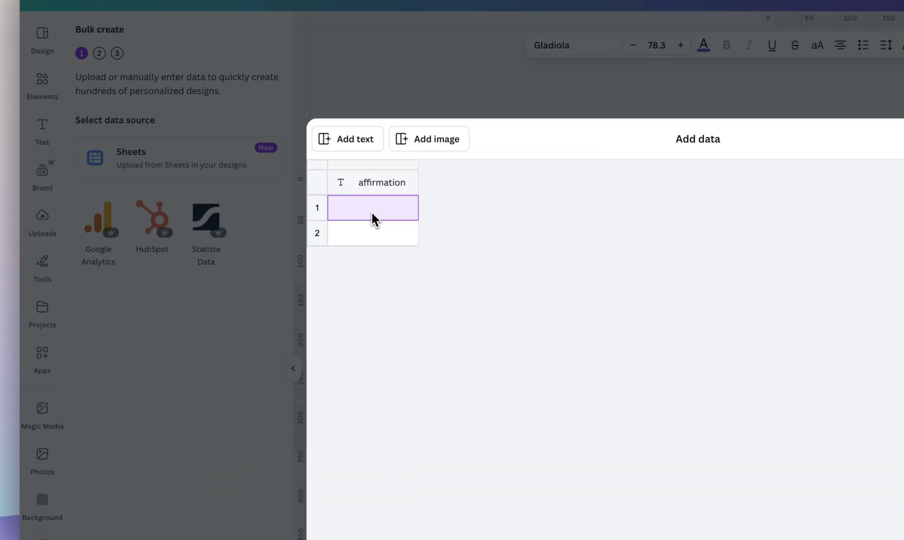
pyautogui.press('super+v')
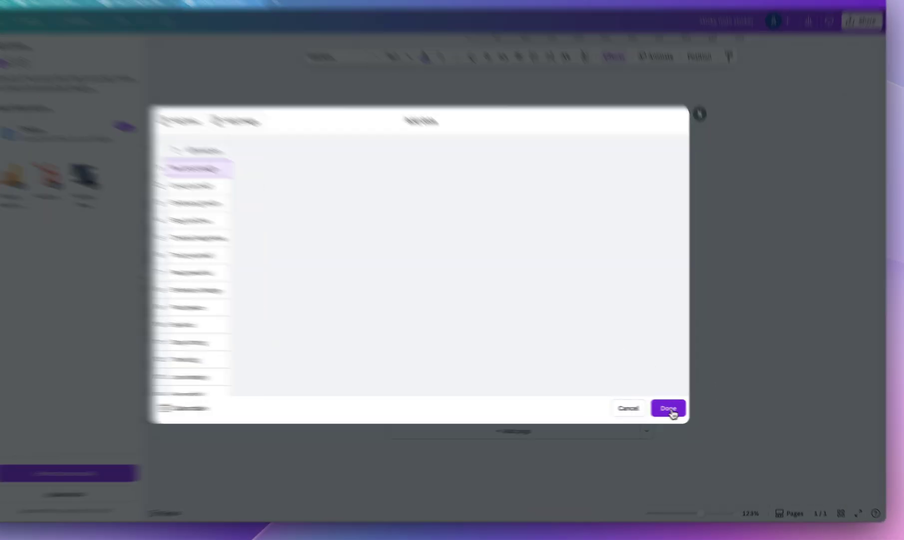
# Save the data and connect the sticky note text to the 'affirmation' field
pyautogui.click(678, 408)
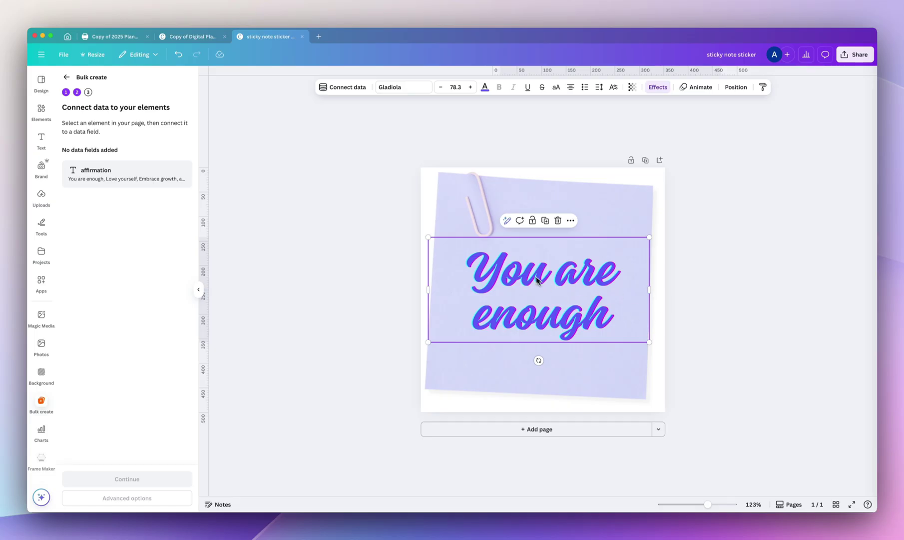
pyautogui.rightClick(533, 278)
pyautogui.click(592, 392)
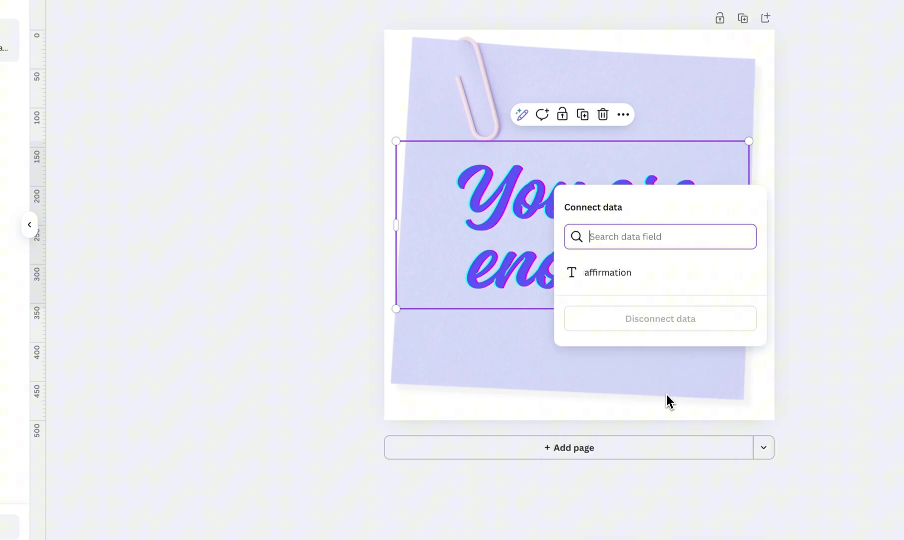
pyautogui.click(618, 282)
# Continue to the list of 47 designs to generate and review it
pyautogui.click(243, 484)
pyautogui.scroll(-6, 175, 161)
pyautogui.scroll(6, 170, 145)
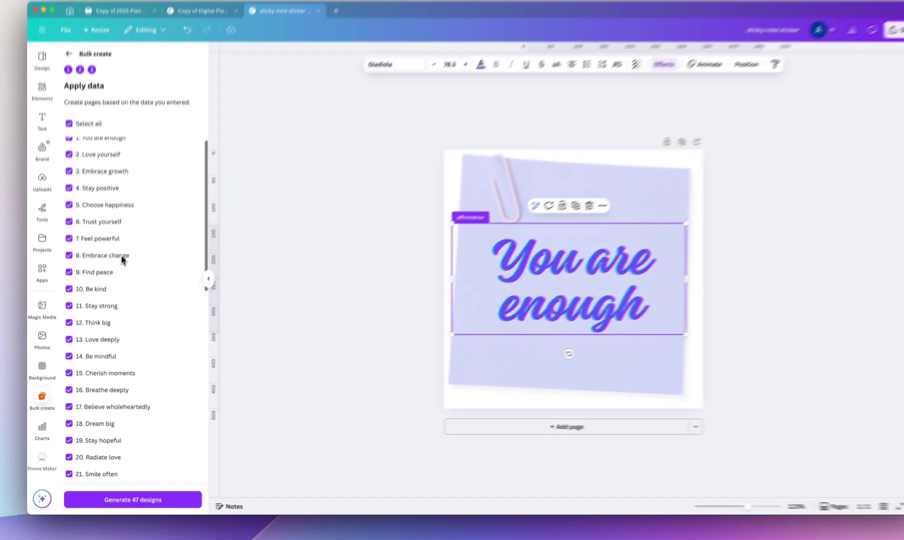
pyautogui.scroll(-3, 116, 267)
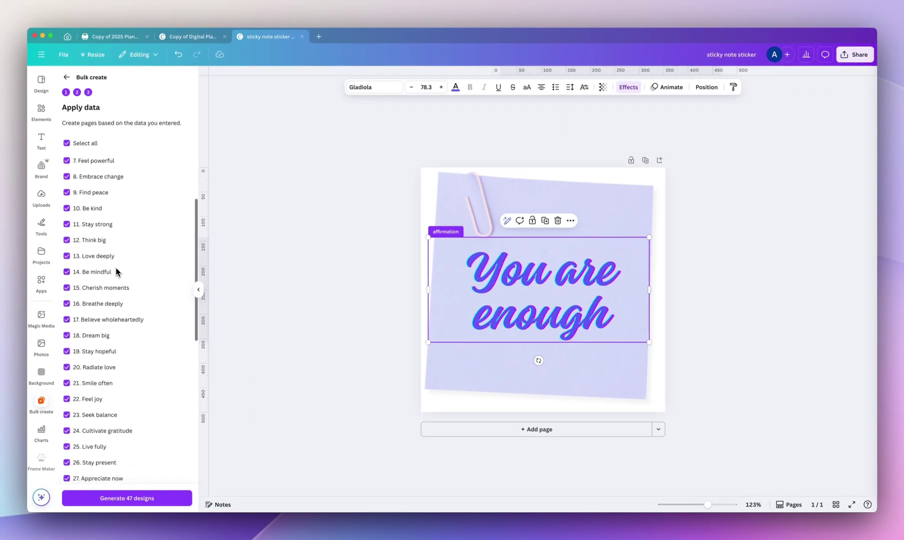
pyautogui.scroll(-5, 116, 271)
pyautogui.scroll(8, 115, 268)
pyautogui.scroll(-10, 115, 268)
# Generate the 47 sticky-note designs and scroll through the resulting pages
pyautogui.click(197, 494)
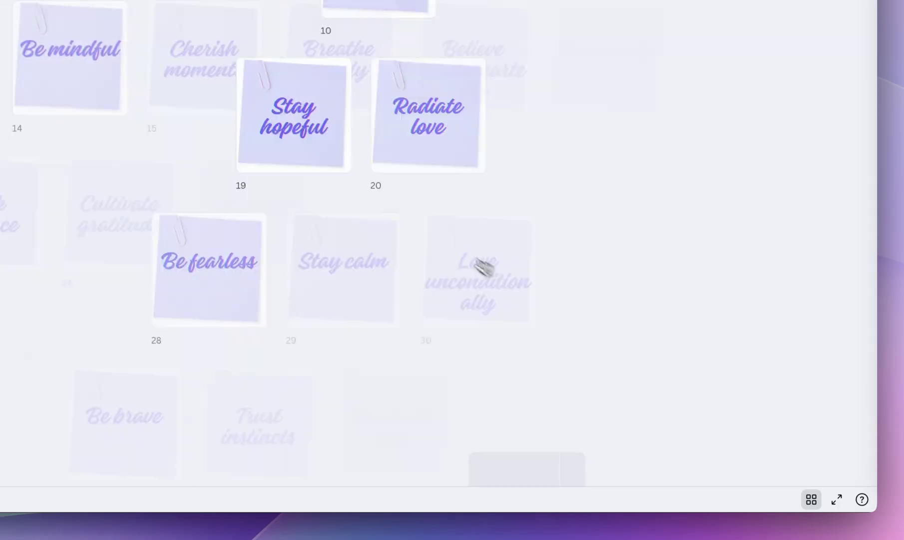
pyautogui.scroll(-3, 440, 243)
pyautogui.scroll(3, 440, 243)
pyautogui.scroll(-1, 441, 242)
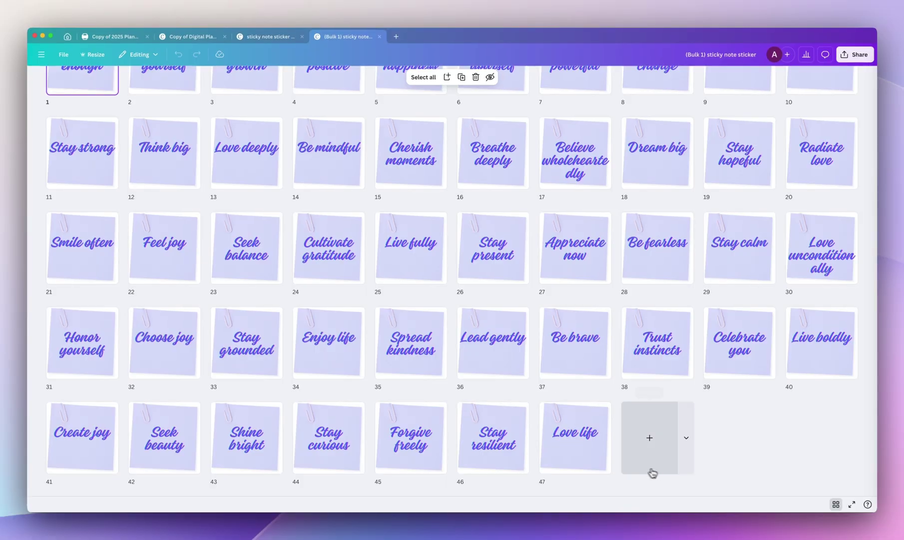
pyautogui.scroll(1, 656, 434)
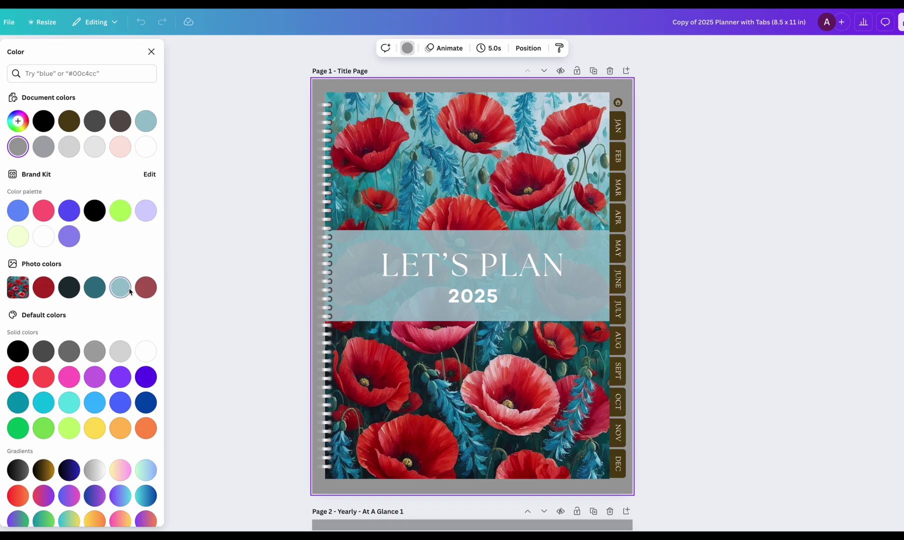
# Make the cover background dark red, then generate 9:16 AI turquoise-and-red poppy backgrounds
pyautogui.click(128, 290)
pyautogui.click(152, 288)
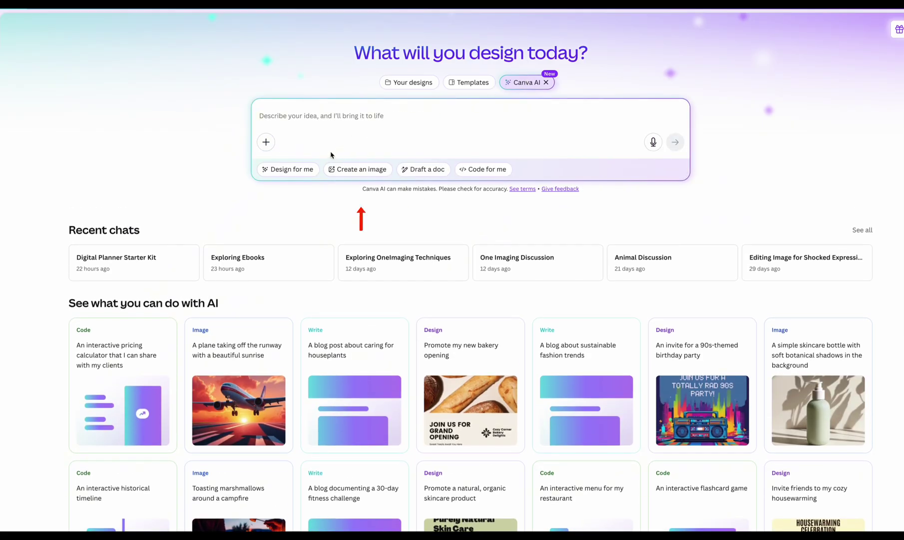
pyautogui.click(362, 170)
pyautogui.click(396, 170)
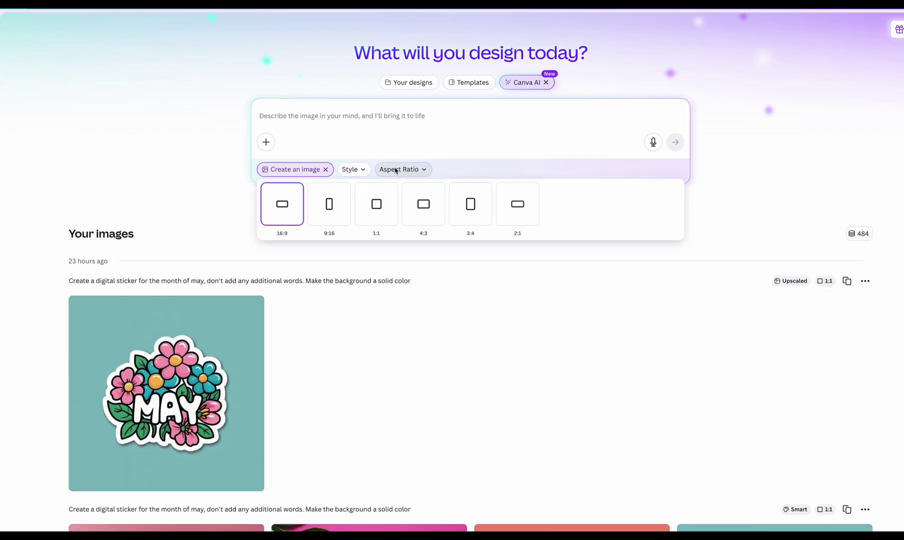
pyautogui.click(338, 203)
pyautogui.click(355, 170)
pyautogui.scroll(-1, 434, 220)
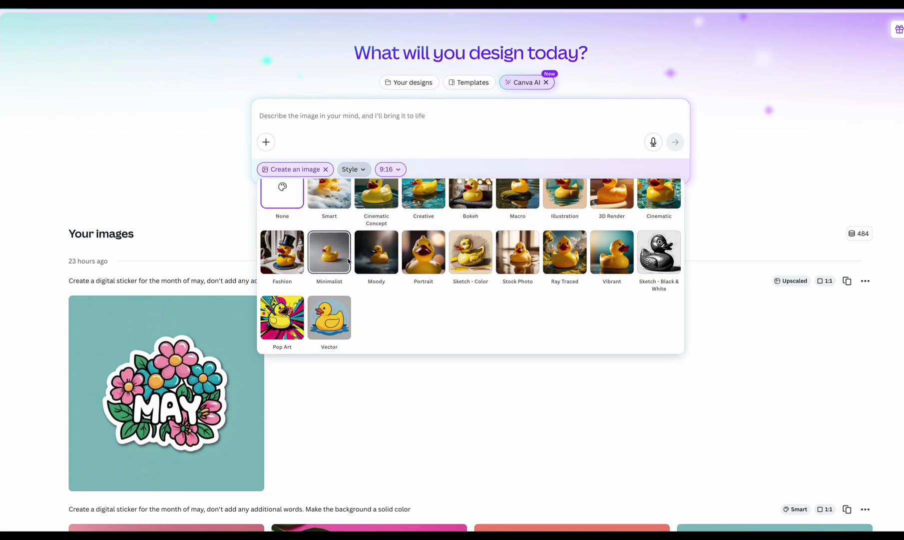
pyautogui.scroll(1, 348, 247)
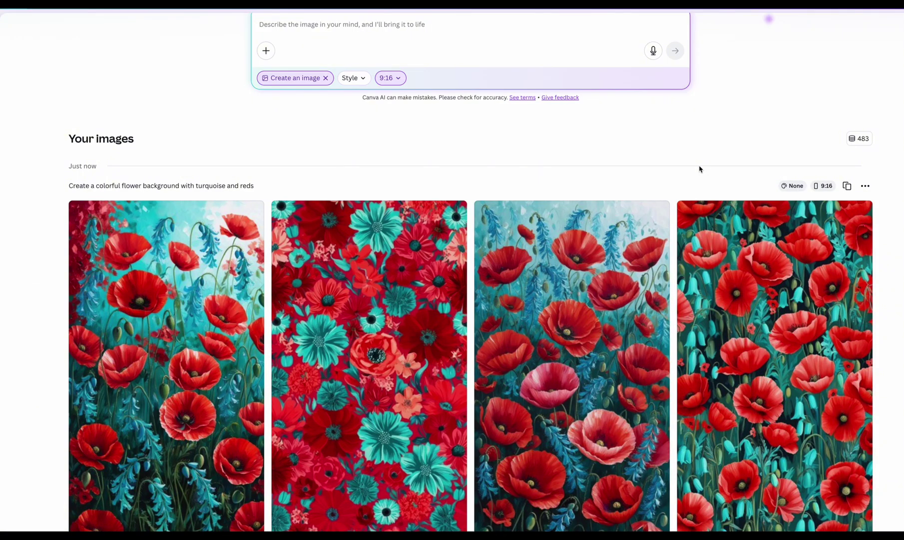
pyautogui.scroll(-1, 699, 169)
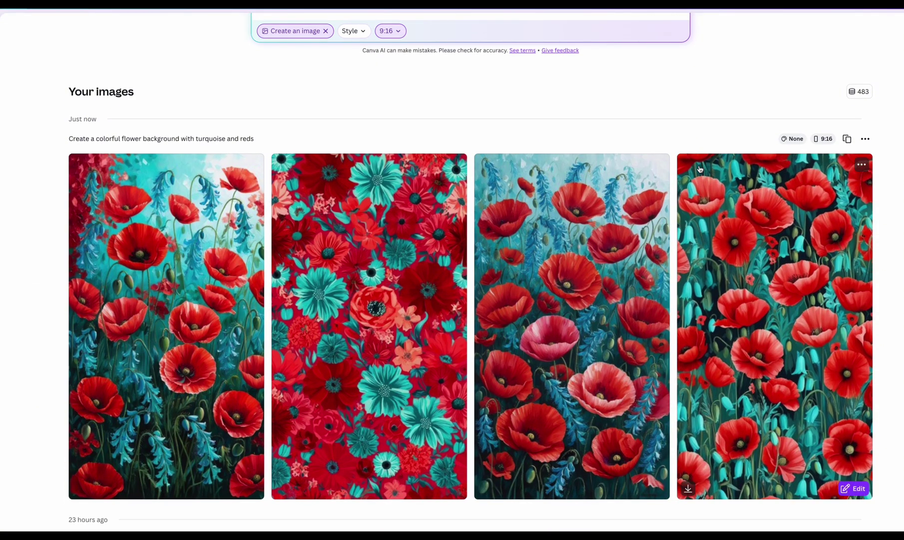
# Upscale the third poppy image and open the upscaled version as its own design
pyautogui.click(490, 218)
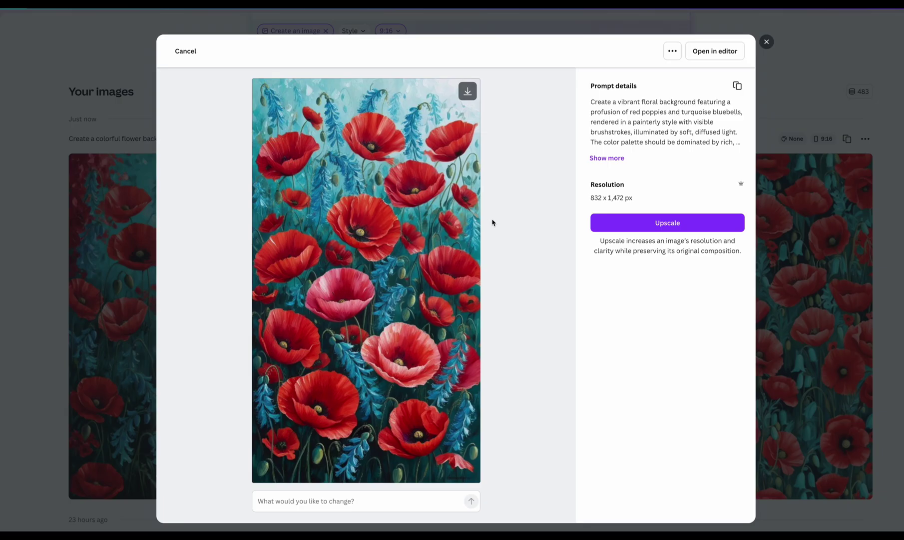
pyautogui.click(632, 223)
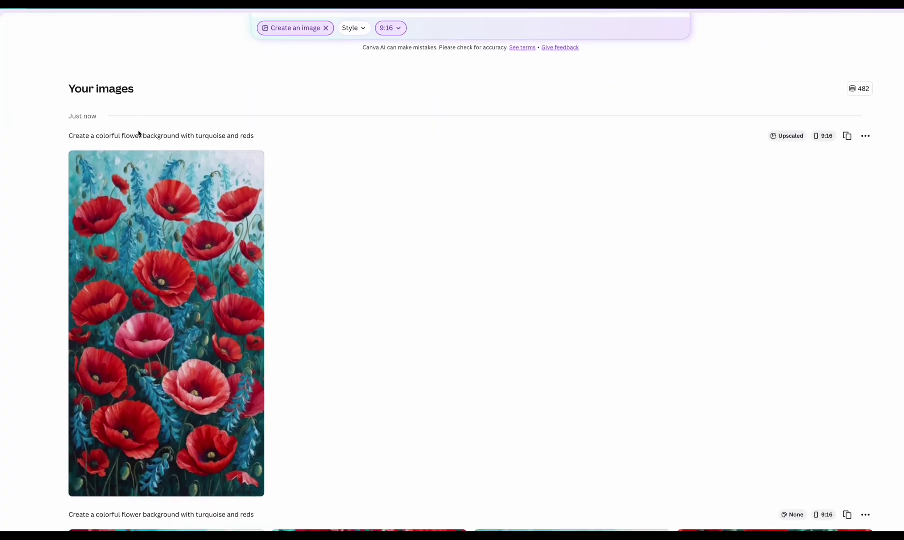
pyautogui.click(198, 250)
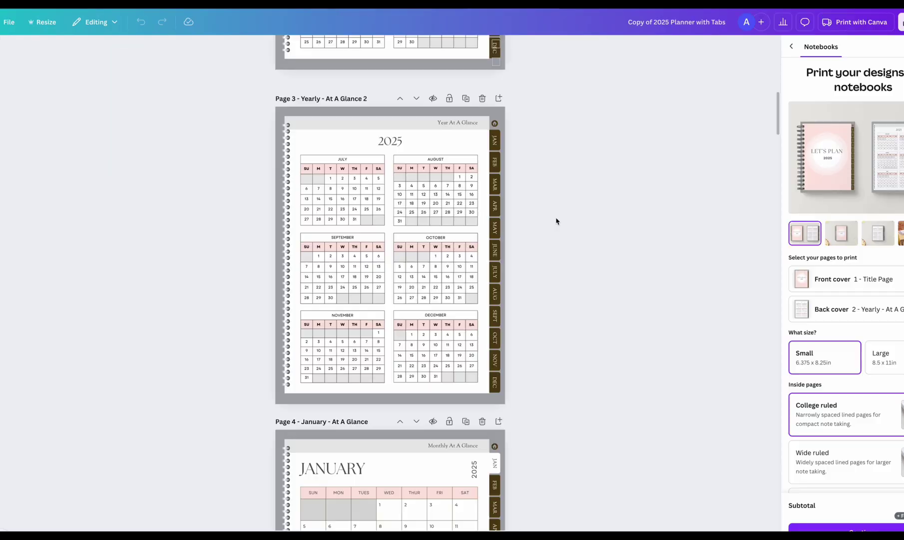
pyautogui.scroll(-10, 557, 221)
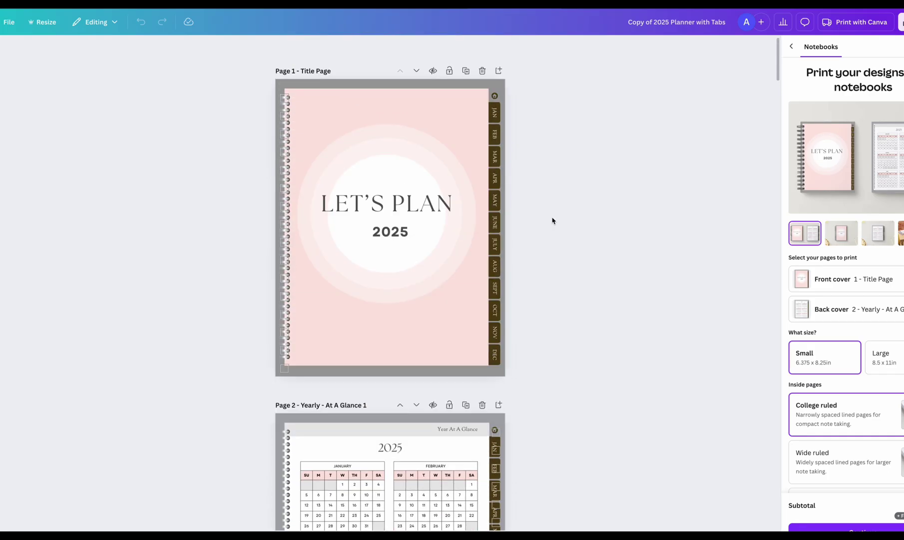
# Delete the outer rings and the white circle from the planner cover
pyautogui.click(394, 190)
pyautogui.keyDown('shift'); pyautogui.click(416, 136); pyautogui.keyUp('shift')
pyautogui.hotkey('ctrl', 'g')
pyautogui.hotkey('ctrl', 'z')
pyautogui.click(604, 208)
pyautogui.click(466, 105)
pyautogui.click(464, 271)
pyautogui.click(430, 278)
pyautogui.press('Delete')
pyautogui.click(408, 263)
pyautogui.press('Delete')
# Move the LET'S PLAN 2025 title lower, then paste the poppy image and stretch it over the cover
pyautogui.click(414, 203)
pyautogui.keyDown('shift'); pyautogui.click(400, 231); pyautogui.keyUp('shift')
pyautogui.moveTo(407, 250); pyautogui.dragTo(411, 203)
pyautogui.hotkey('ctrl', 'v')
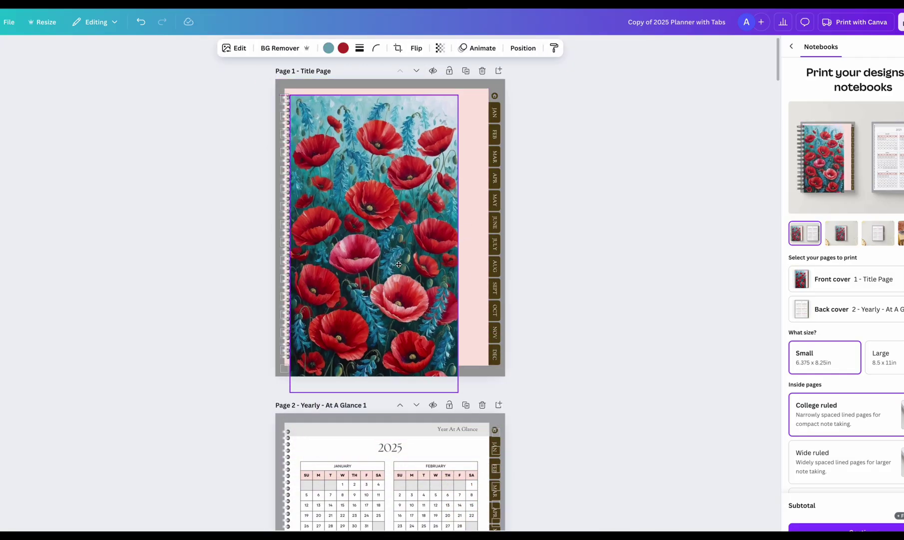
pyautogui.moveTo(365, 390); pyautogui.dragTo(368, 368)
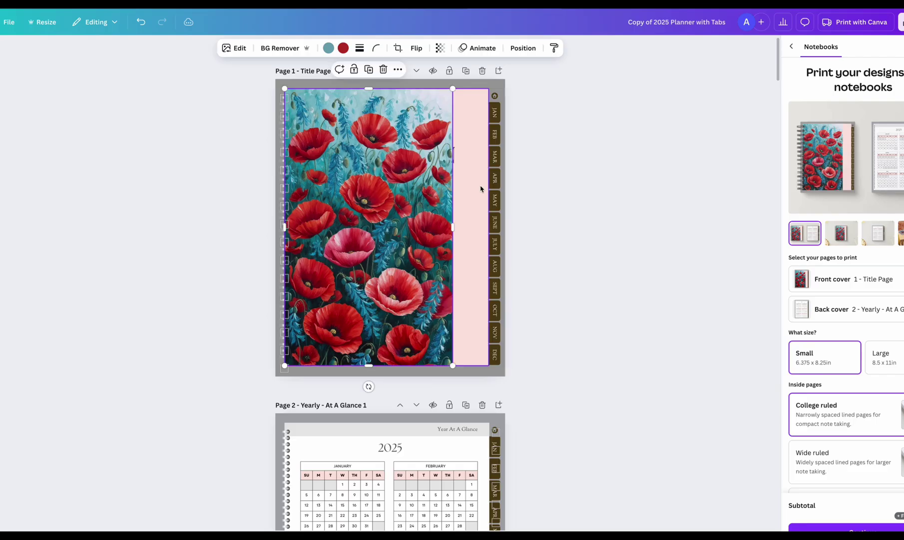
pyautogui.moveTo(453, 227); pyautogui.dragTo(489, 227)
# Layer the poppy image behind the title and add a grey band behind the text
pyautogui.click(524, 48)
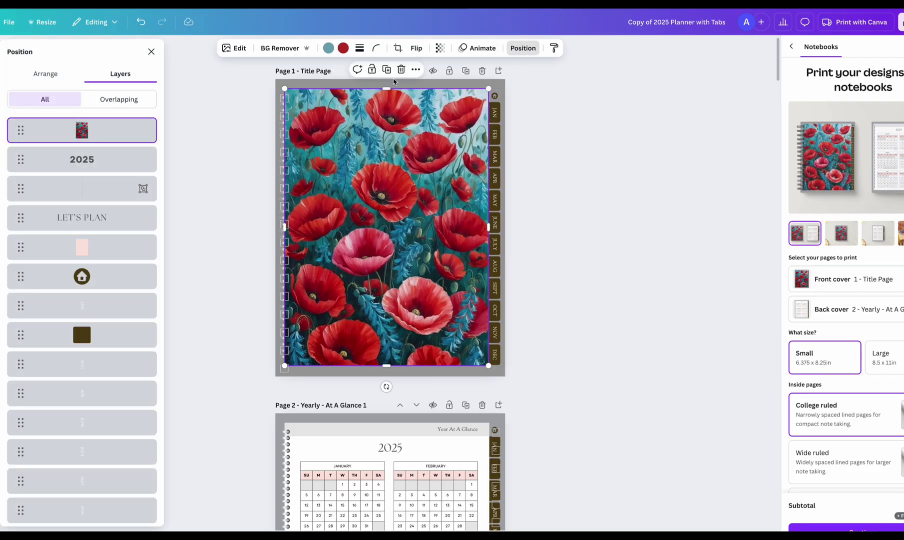
pyautogui.moveTo(84, 134); pyautogui.dragTo(82, 249)
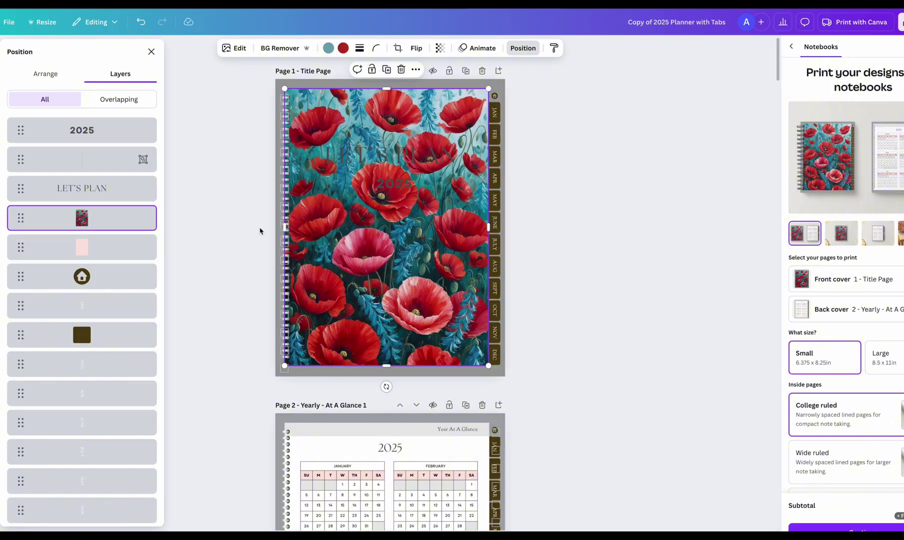
pyautogui.click(260, 230)
pyautogui.press('t')
pyautogui.moveTo(396, 241); pyautogui.dragTo(488, 184)
# Fill the title box with the light-blue photo colour, make it semi-transparent, and turn the text white
pyautogui.click(181, 47)
pyautogui.click(123, 311)
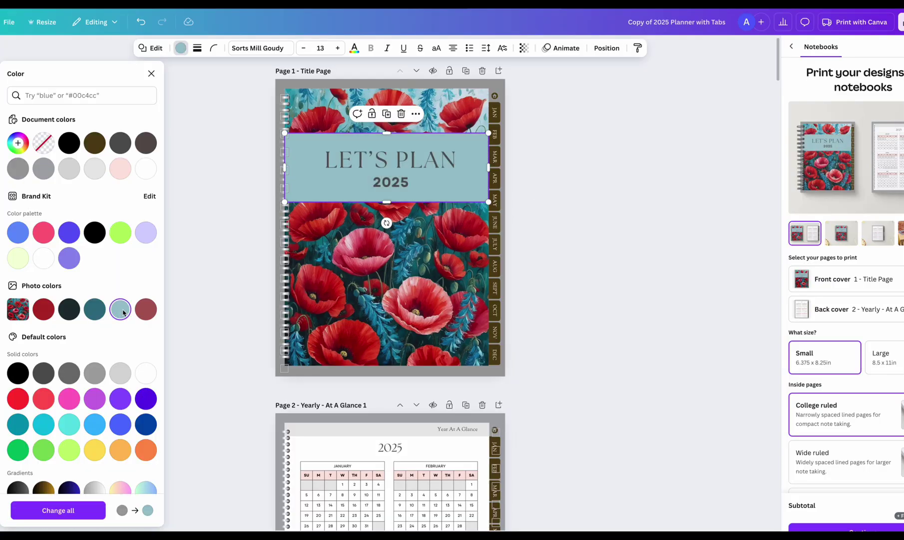
pyautogui.click(145, 313)
pyautogui.click(122, 313)
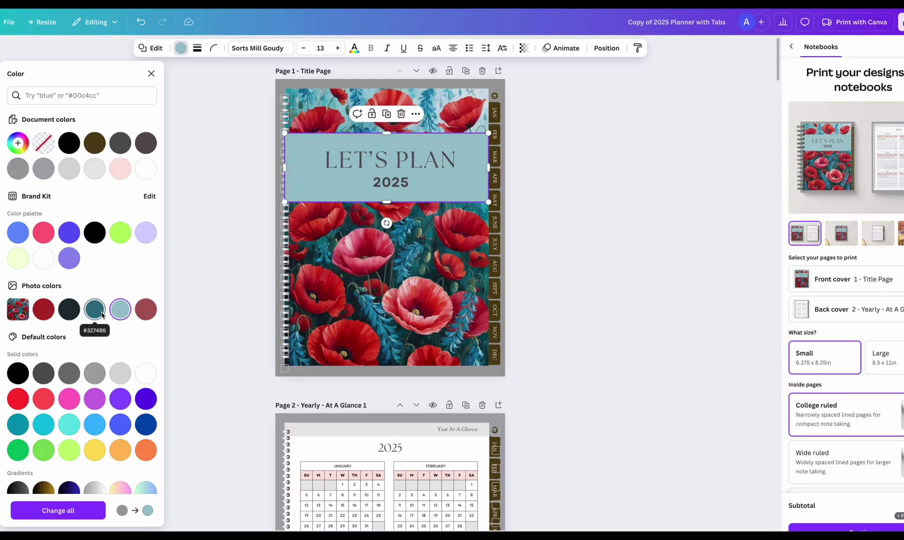
pyautogui.click(523, 47)
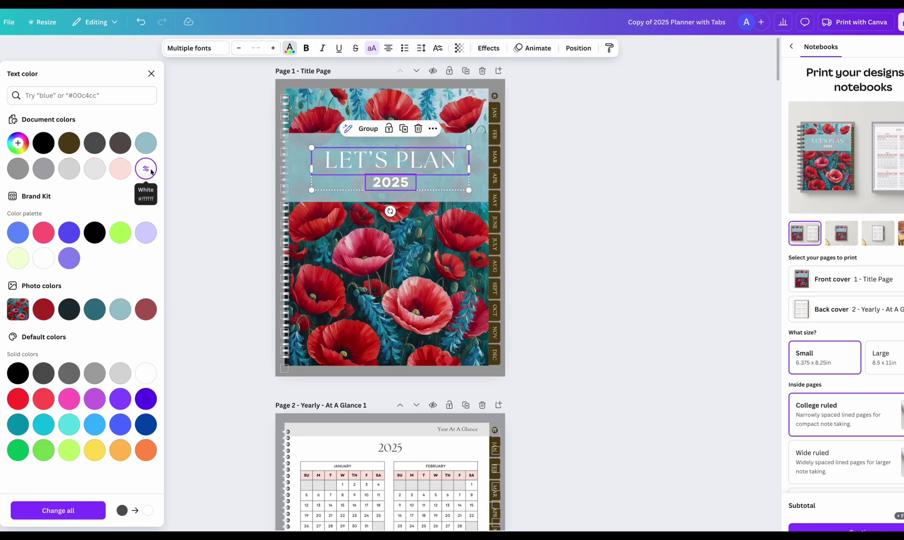
pyautogui.click(145, 168)
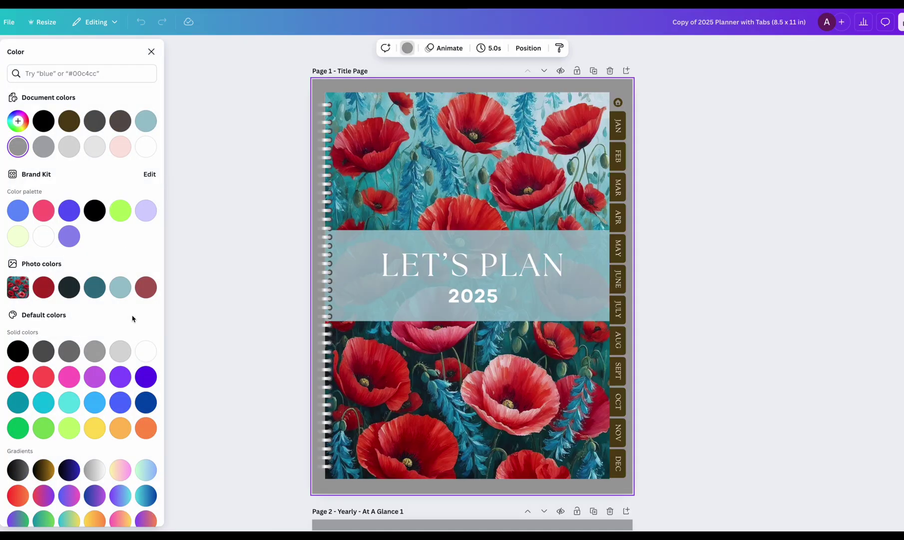
# After trying several photo colours, set the page background to near-white #F3FDFF
pyautogui.click(120, 287)
pyautogui.click(146, 288)
pyautogui.click(44, 287)
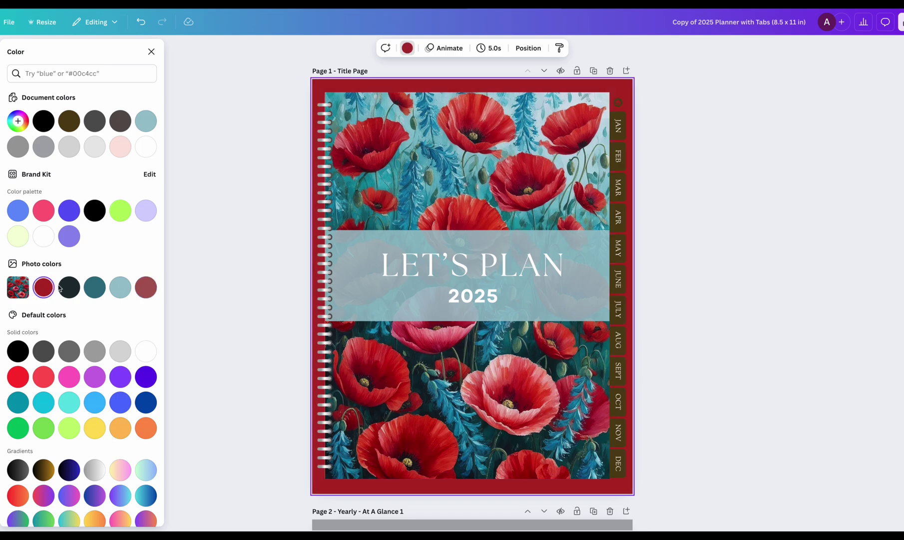
pyautogui.click(69, 292)
pyautogui.click(94, 289)
pyautogui.click(118, 292)
pyautogui.click(18, 120)
pyautogui.click(21, 165)
pyautogui.click(248, 192)
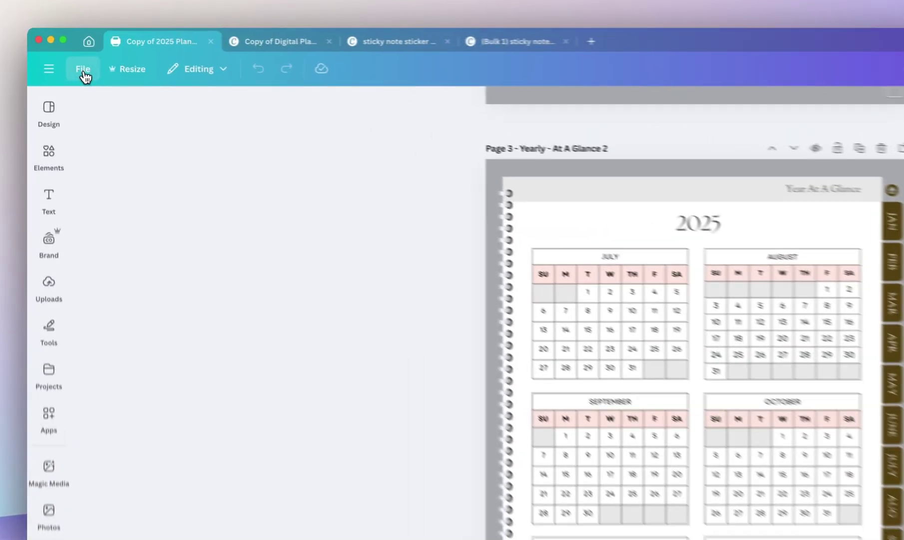
# Show rulers and guides, adding guides at the page's left edge and along the header band
pyautogui.click(64, 56)
pyautogui.moveTo(105, 151)
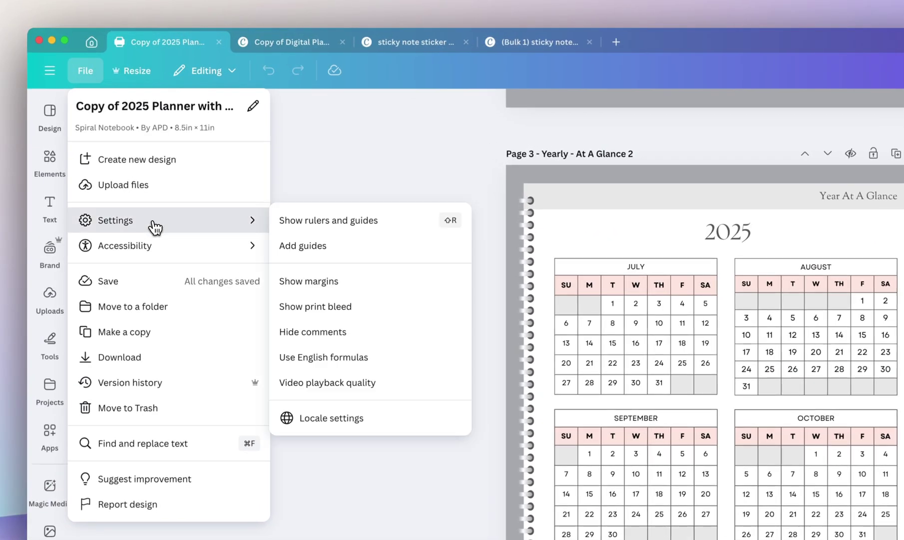
pyautogui.click(330, 221)
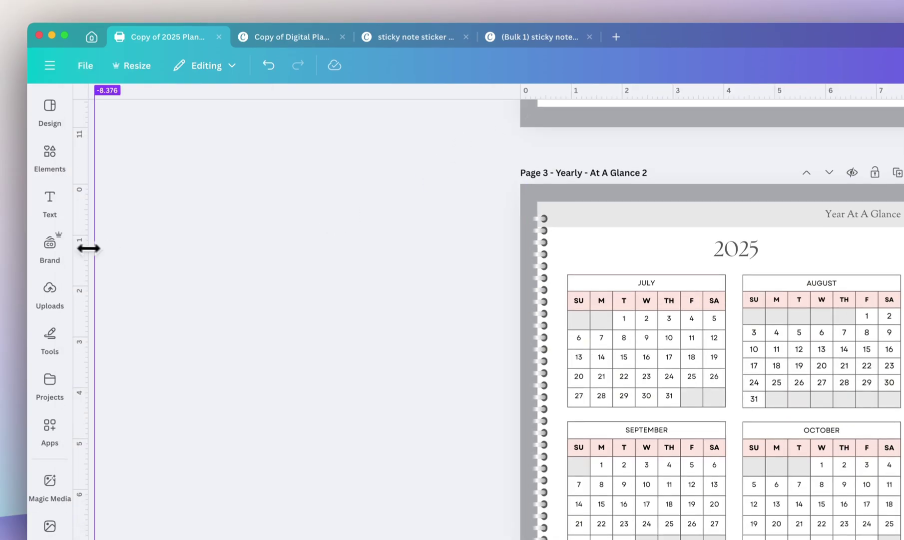
pyautogui.moveTo(93, 249); pyautogui.dragTo(534, 279)
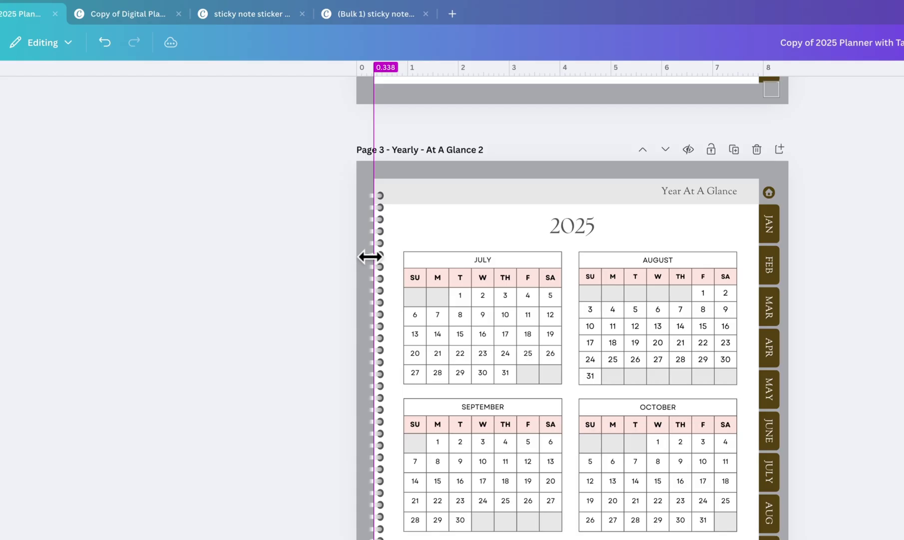
pyautogui.moveTo(370, 256); pyautogui.dragTo(377, 178)
pyautogui.moveTo(643, 64); pyautogui.dragTo(645, 202)
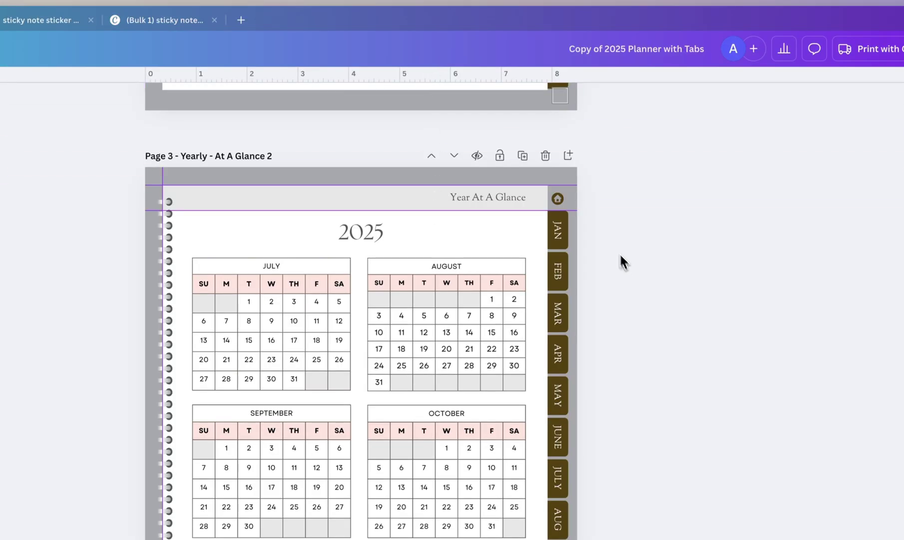
pyautogui.scroll(-10, 604, 197)
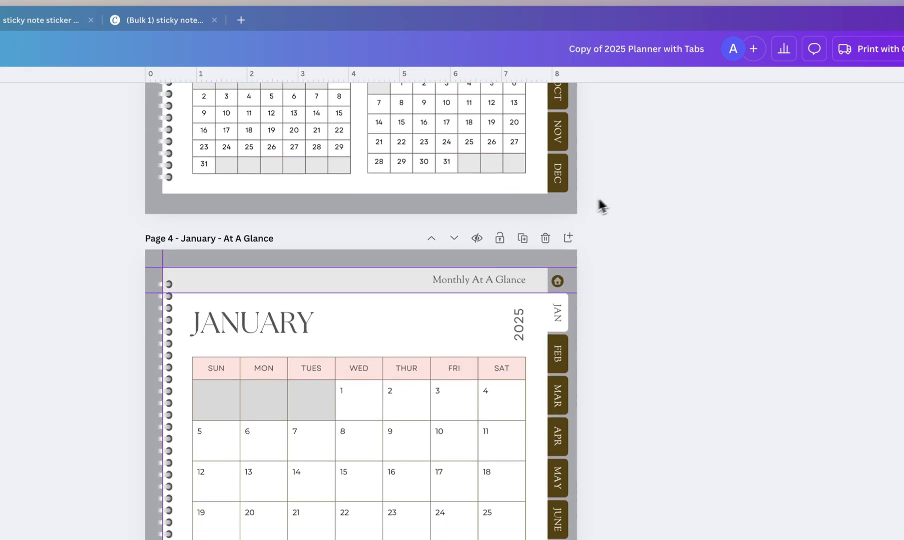
pyautogui.scroll(-10, 594, 209)
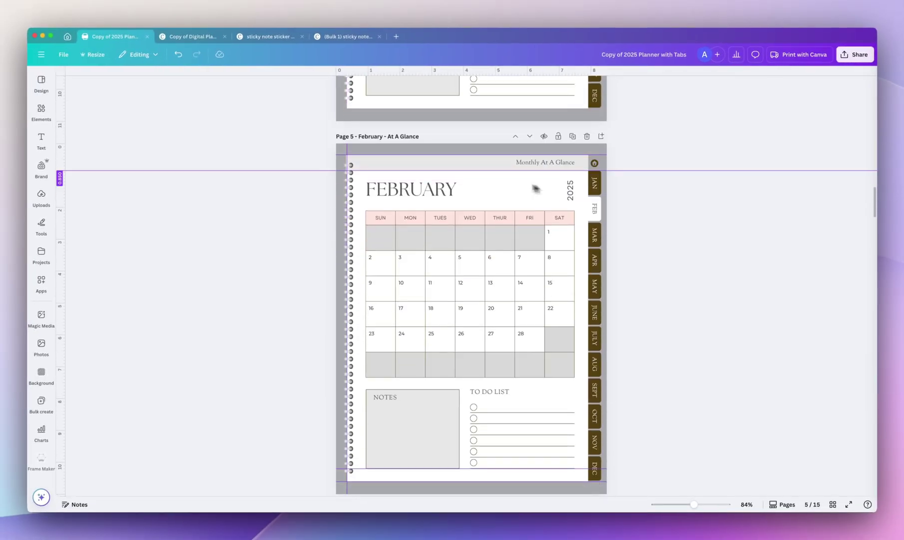
# Lock all the guides in place from the design settings
pyautogui.click(63, 54)
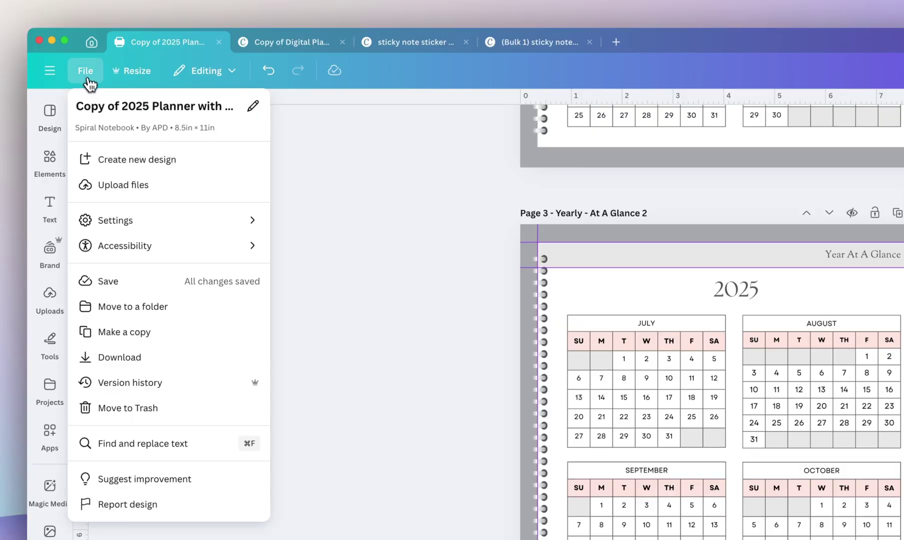
pyautogui.moveTo(200, 226)
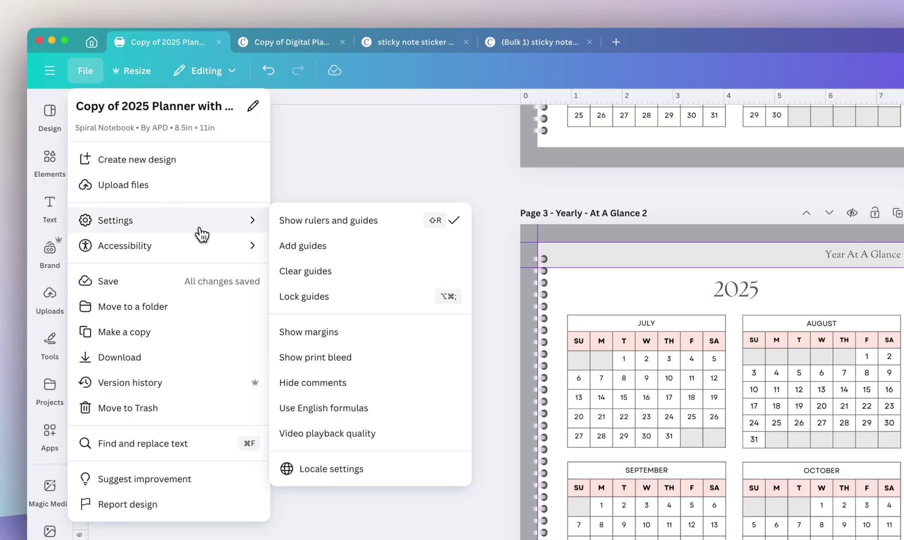
pyautogui.click(327, 297)
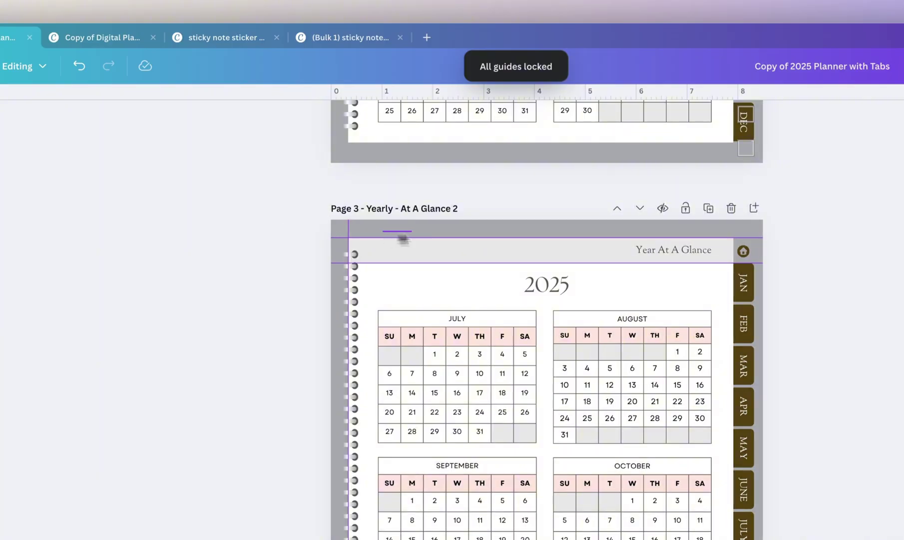
pyautogui.moveTo(402, 238)
pyautogui.mouseDown()
pyautogui.moveTo(234, 226)
pyautogui.moveTo(396, 238)
pyautogui.mouseUp()
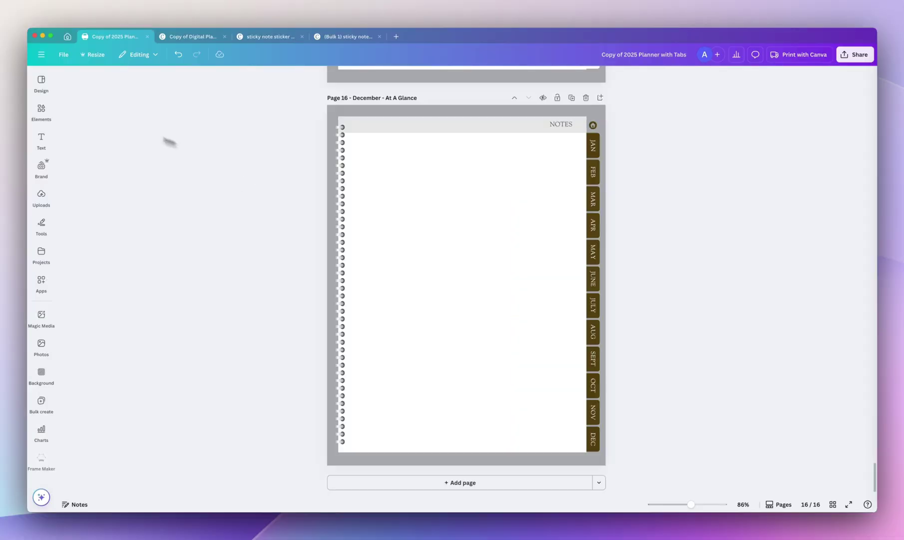
# Add a horizontal line and size it across the top of the notes writing area
pyautogui.click(41, 110)
pyautogui.hscroll(2, 150, 200)
pyautogui.click(268, 183)
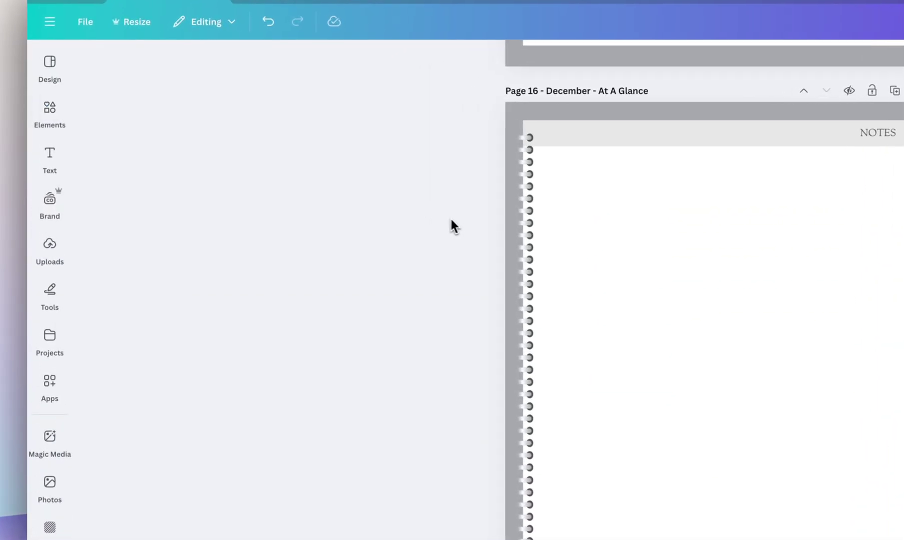
pyautogui.press('l')
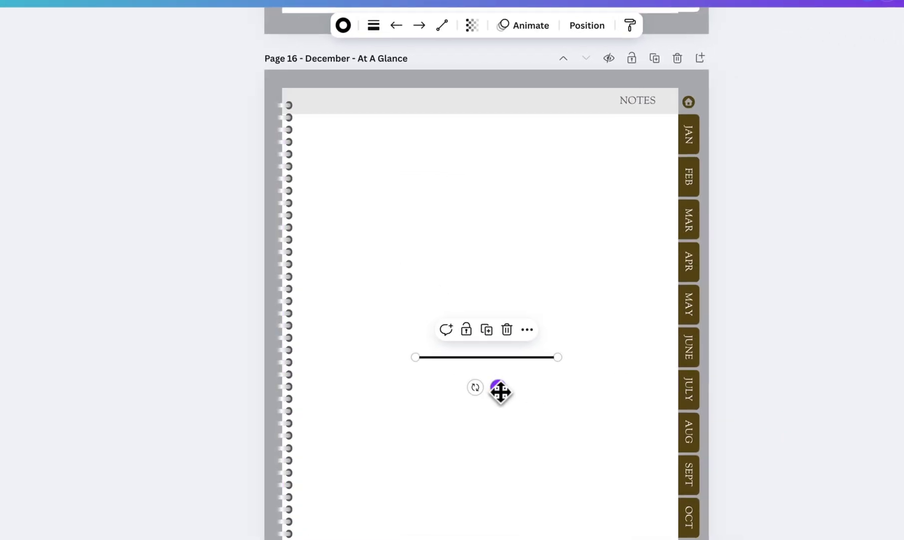
pyautogui.moveTo(500, 391); pyautogui.dragTo(394, 198)
pyautogui.moveTo(458, 158); pyautogui.dragTo(434, 164)
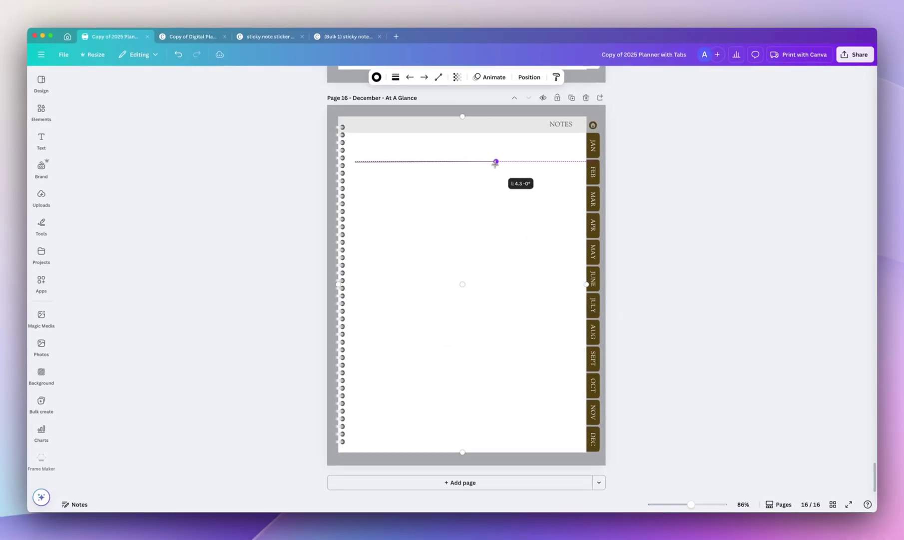
pyautogui.moveTo(495, 163)
pyautogui.mouseDown()
pyautogui.moveTo(499, 154)
pyautogui.moveTo(495, 182)
pyautogui.moveTo(485, 181)
pyautogui.moveTo(491, 161)
pyautogui.mouseUp()
pyautogui.moveTo(557, 163); pyautogui.dragTo(439, 162)
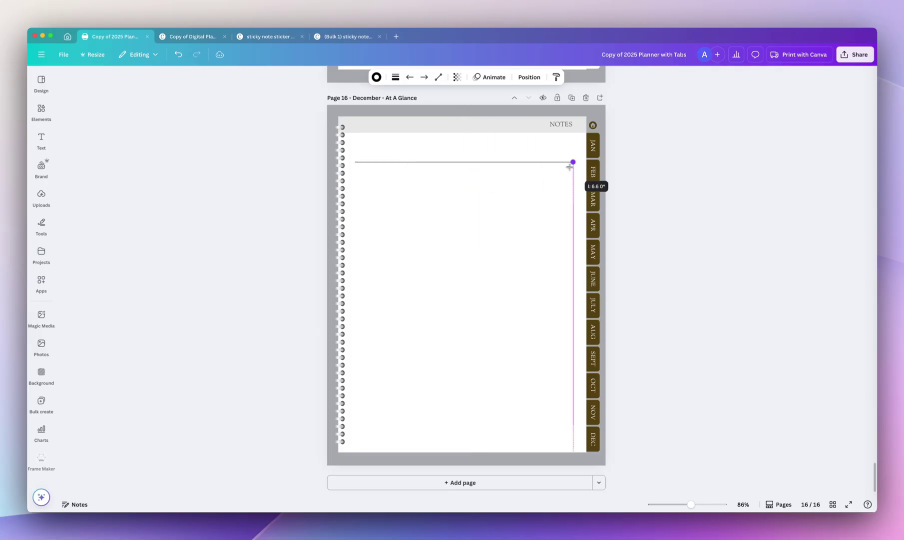
pyautogui.moveTo(573, 165); pyautogui.dragTo(573, 163)
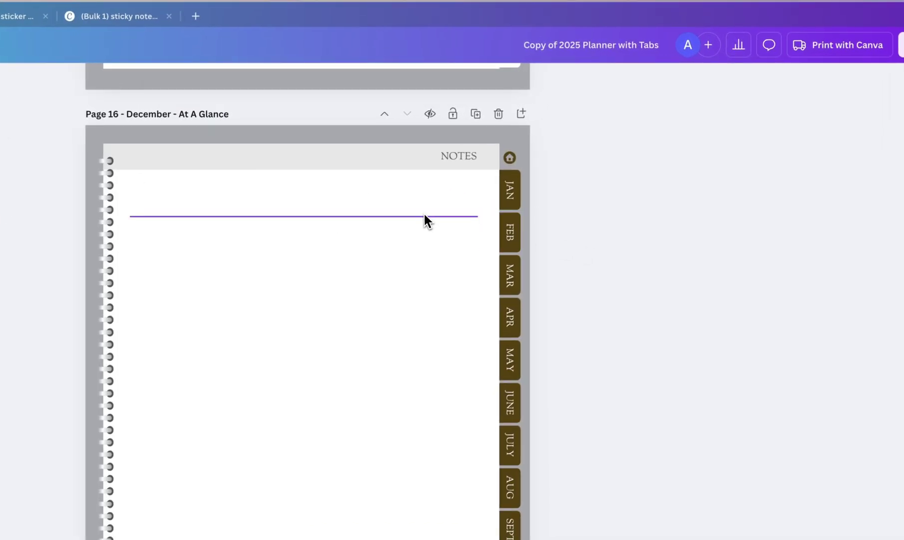
# Duplicate the line repeatedly with even spacing down to the bottom of the page
pyautogui.click(424, 216)
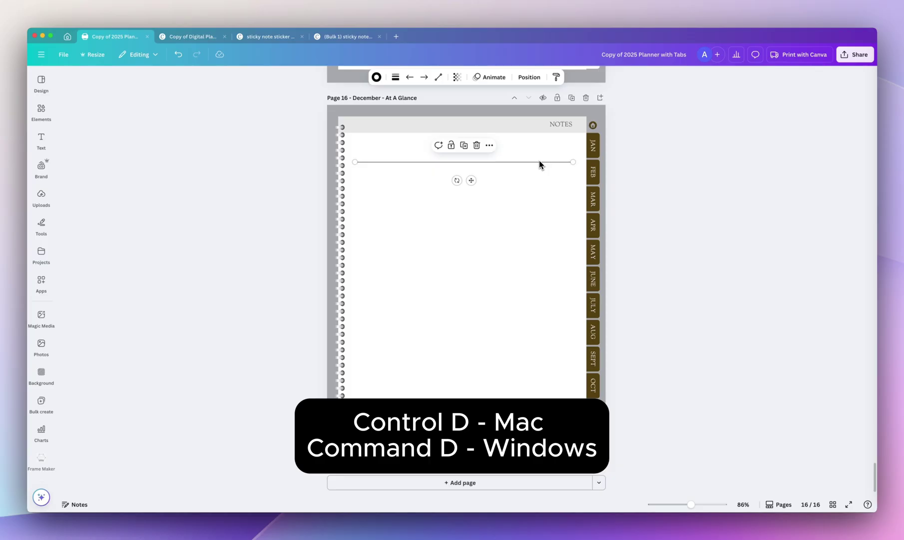
pyautogui.press('super+d')
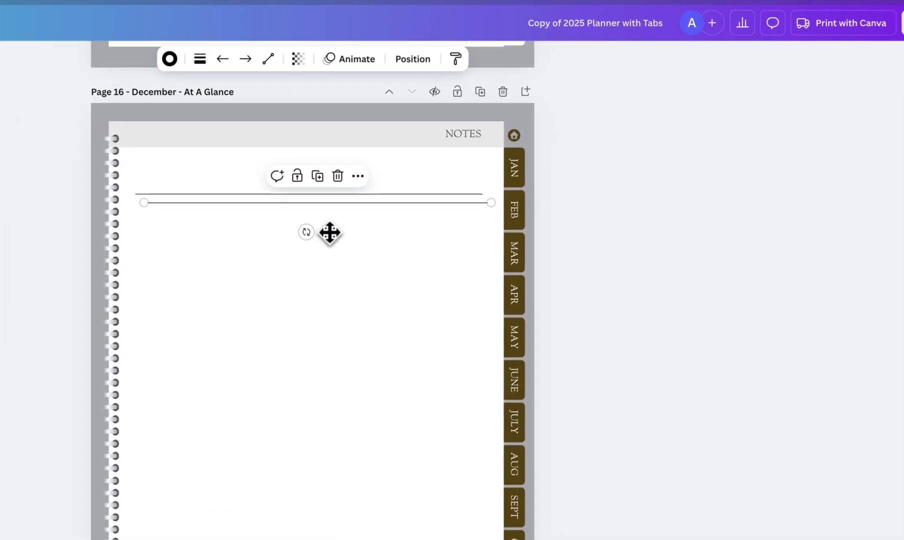
pyautogui.moveTo(477, 186); pyautogui.dragTo(474, 188)
pyautogui.moveTo(324, 236); pyautogui.dragTo(320, 242)
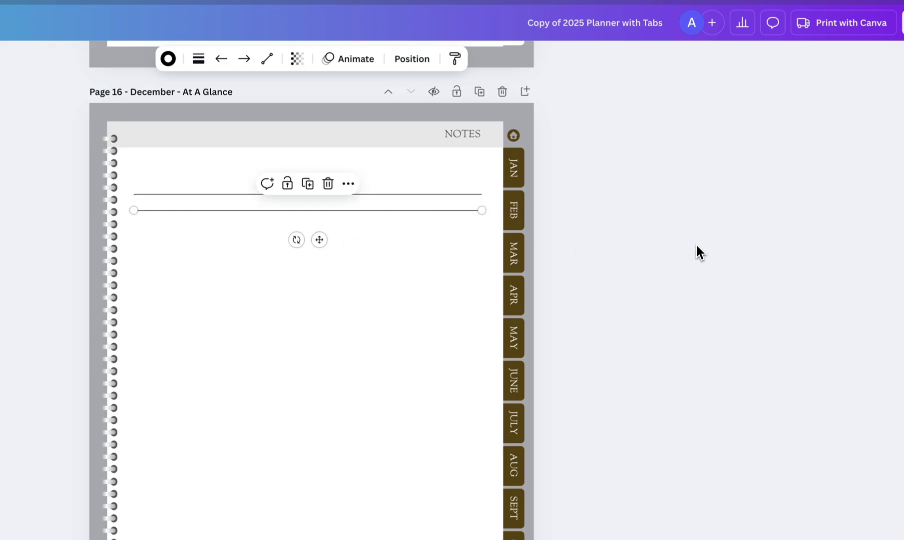
pyautogui.press('super+d')
pyautogui.press('super+d')
pyautogui.press('super+d')
pyautogui.press('super+d')
pyautogui.press('super+d')
pyautogui.press('super+d')
pyautogui.press('super+d')
pyautogui.press('super+d')
pyautogui.press('super+d')
pyautogui.press('super+d')
pyautogui.press('super+d')
pyautogui.press('super+d')
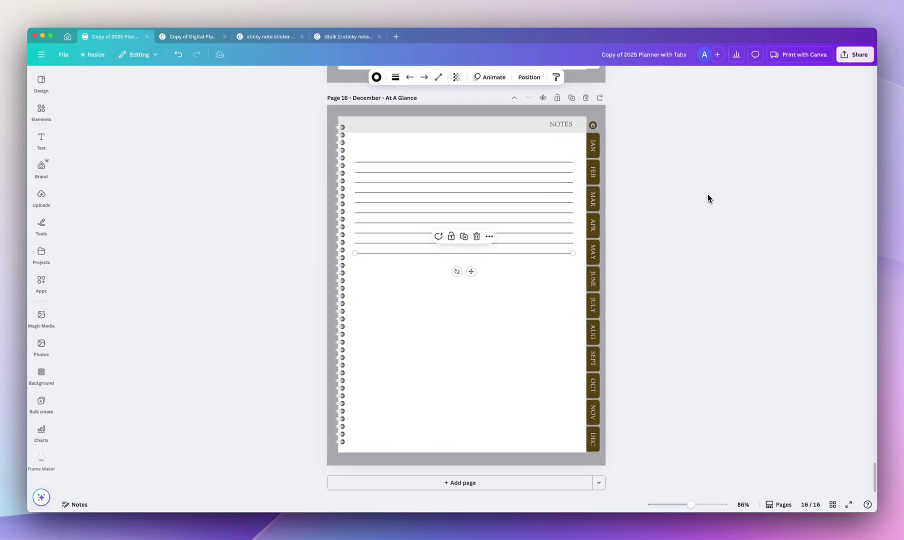
pyautogui.press('super+d')
pyautogui.press('super+d')
pyautogui.press('super+d')
pyautogui.press('super+d')
pyautogui.press('super+d')
pyautogui.press('super+d')
pyautogui.press('super+d')
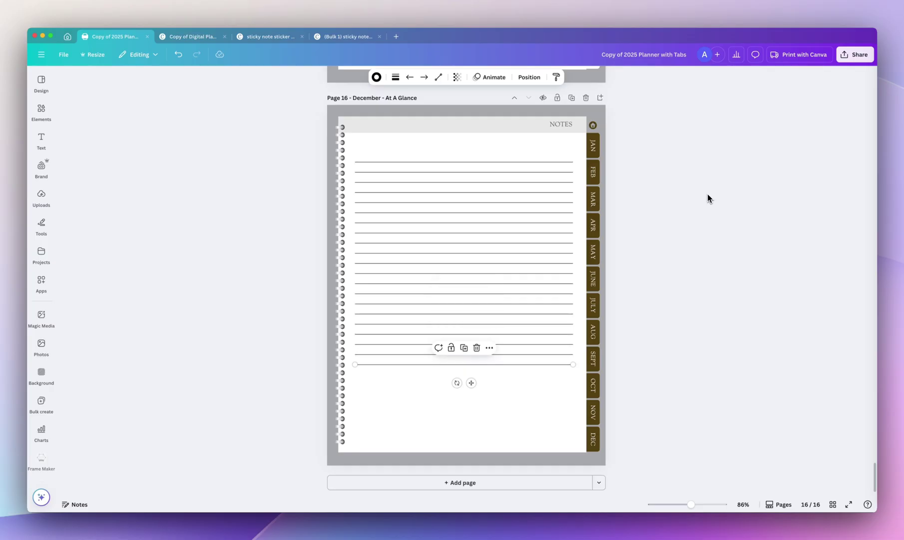
pyautogui.press('super+d')
pyautogui.press('super+d')
pyautogui.press('super+d')
pyautogui.press('super+d')
pyautogui.press('super+d')
pyautogui.press('super+d')
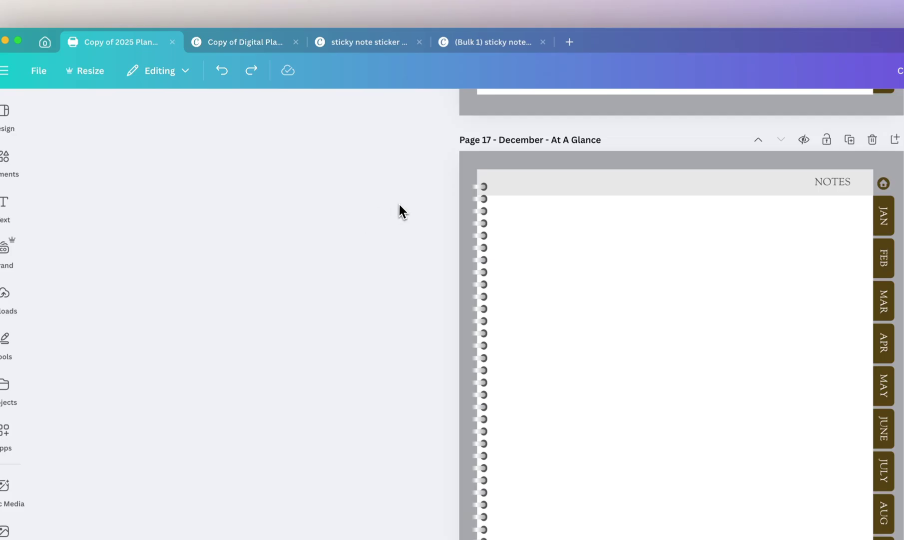
# Add a wide rectangle near the top left with no fill and a solid border
pyautogui.press('r')
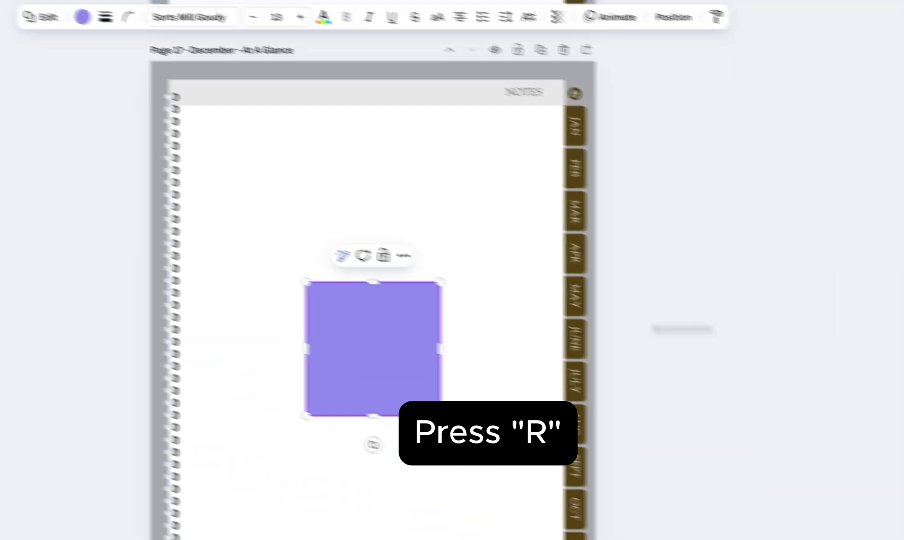
pyautogui.moveTo(743, 422); pyautogui.dragTo(642, 284)
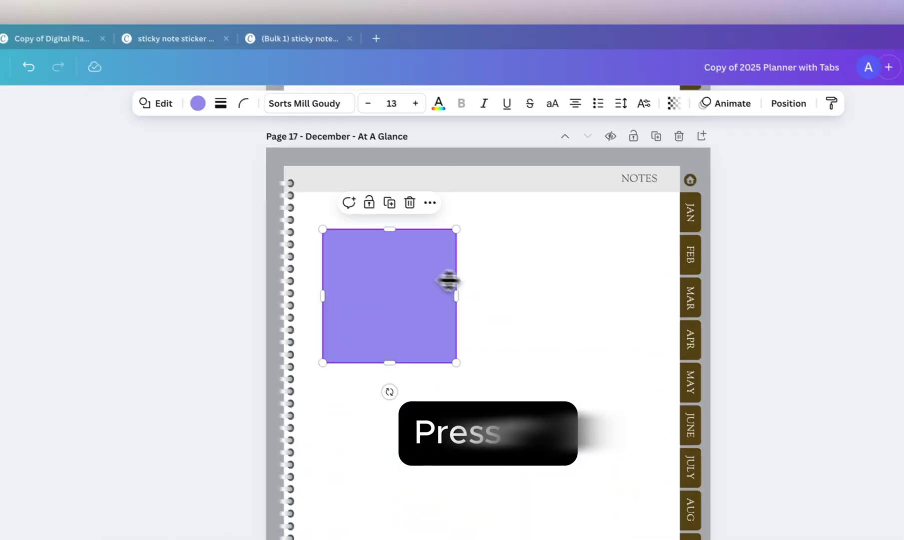
pyautogui.moveTo(456, 296); pyautogui.dragTo(522, 296)
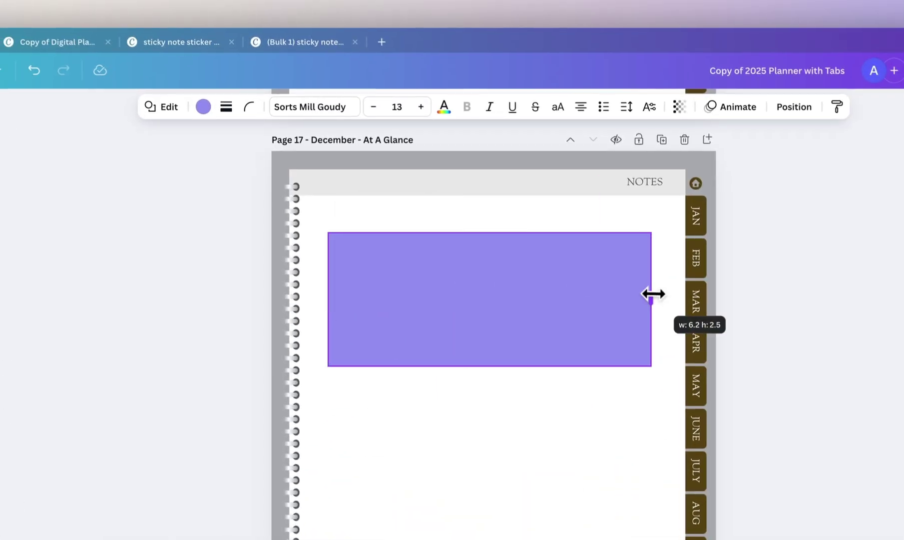
pyautogui.click(204, 107)
pyautogui.click(133, 208)
pyautogui.click(226, 107)
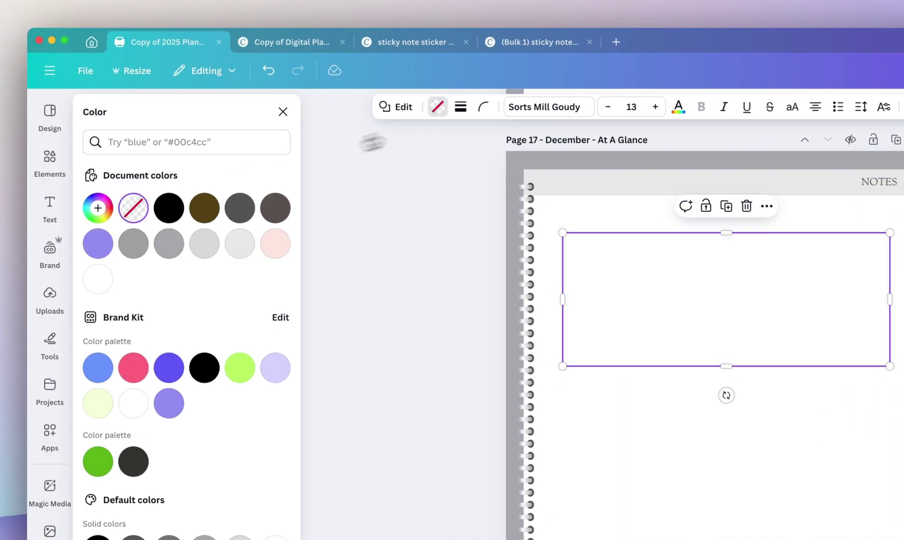
pyautogui.click(414, 156)
# Add a circle below the rectangle and a paragraph text box beside the circle
pyautogui.press('c')
pyautogui.moveTo(738, 423); pyautogui.dragTo(660, 442)
pyautogui.moveTo(286, 334); pyautogui.dragTo(264, 334)
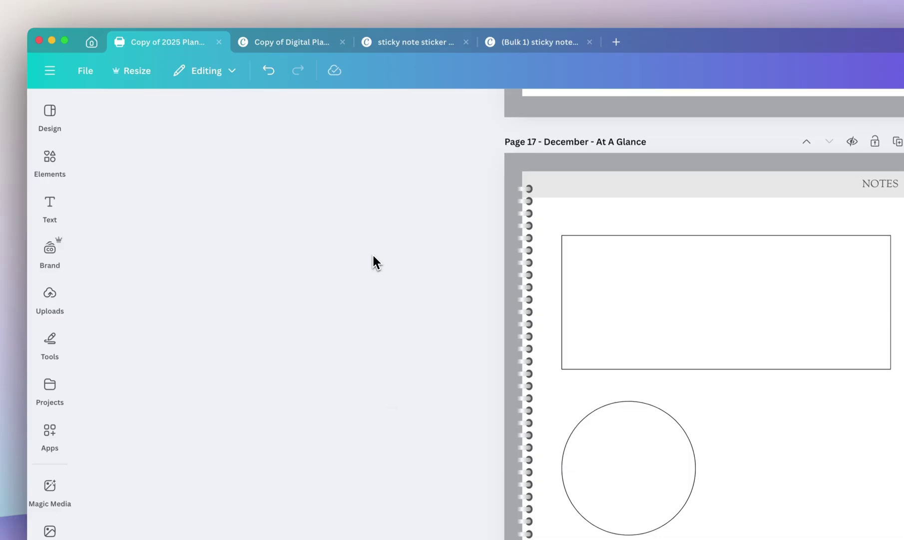
pyautogui.press('t')
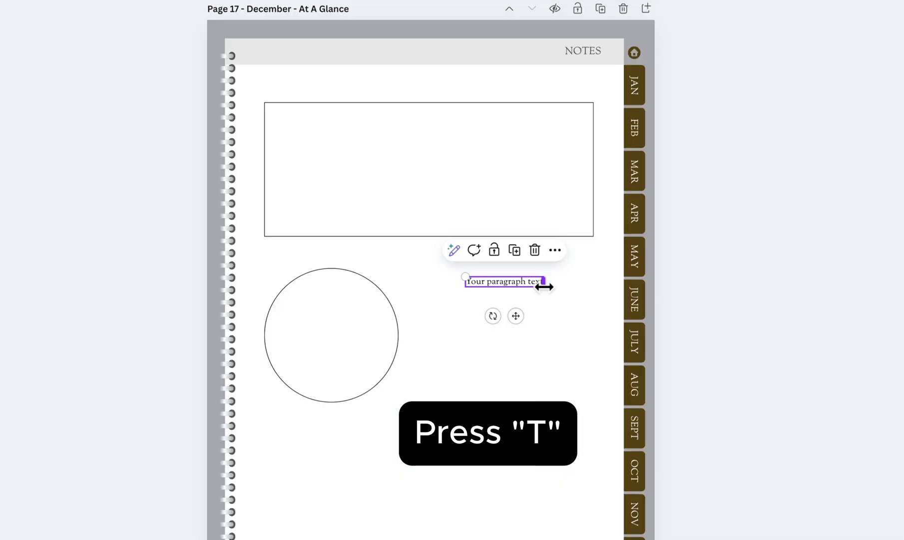
pyautogui.moveTo(545, 286); pyautogui.dragTo(595, 324)
pyautogui.moveTo(563, 289); pyautogui.dragTo(543, 288)
pyautogui.click(707, 308)
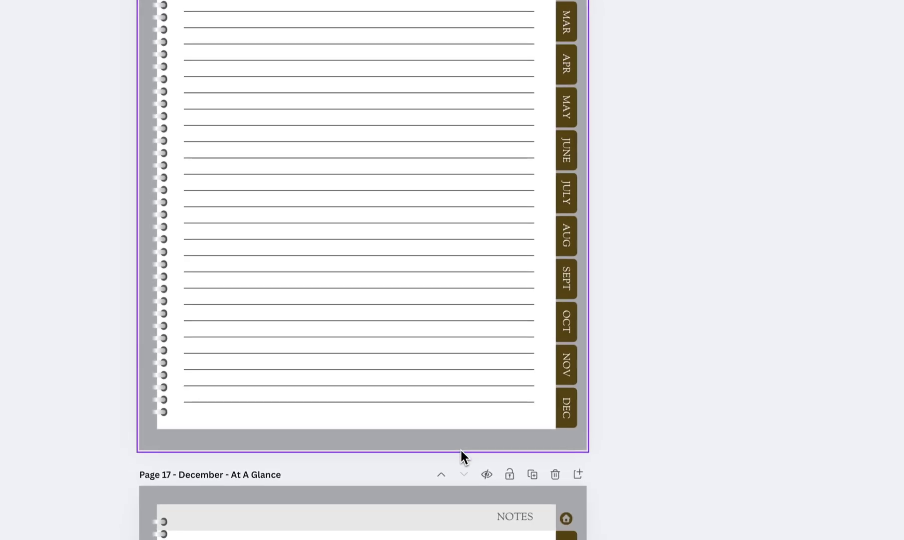
# Marquee-select only the December page's ruled lines and combine them into one group
pyautogui.moveTo(528, 428); pyautogui.dragTo(481, 110)
pyautogui.moveTo(404, 43); pyautogui.dragTo(407, 46)
pyautogui.scroll(1, 410, 100)
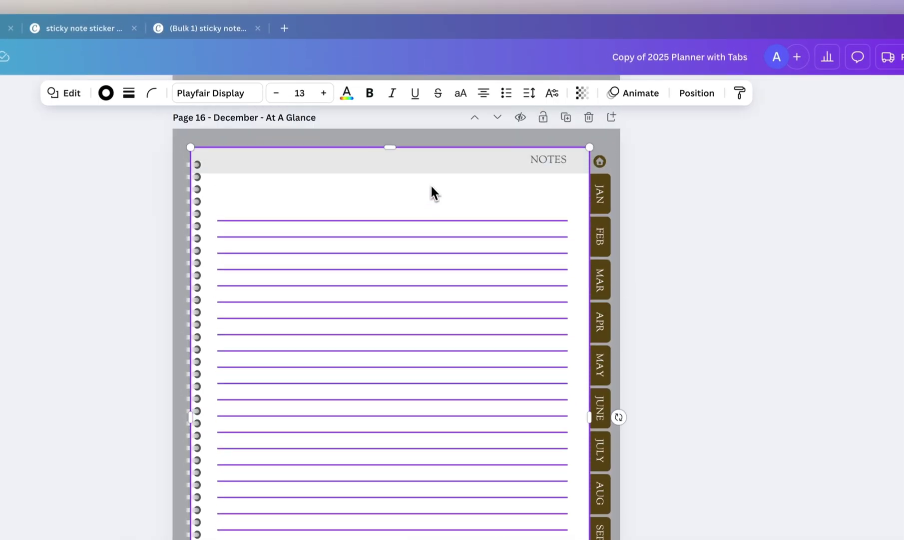
pyautogui.click(559, 220)
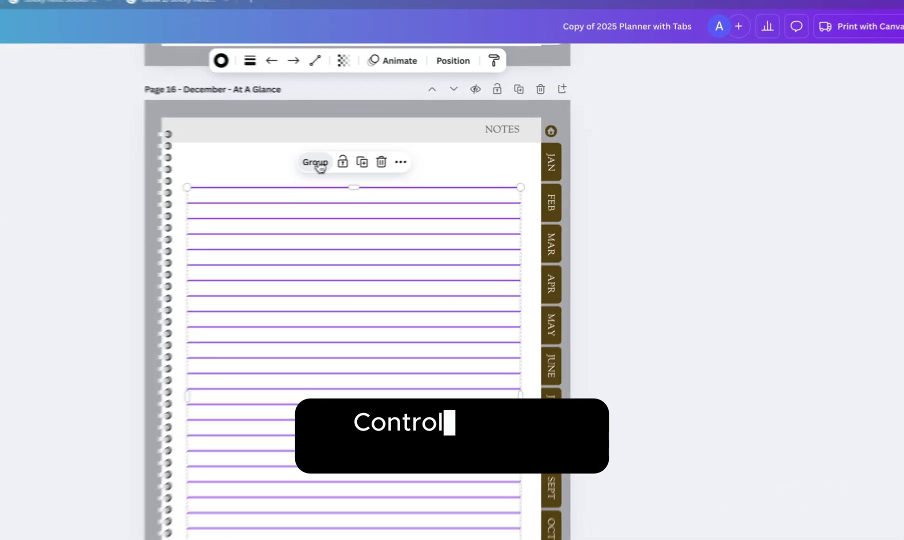
pyautogui.click(438, 140)
pyautogui.click(695, 311)
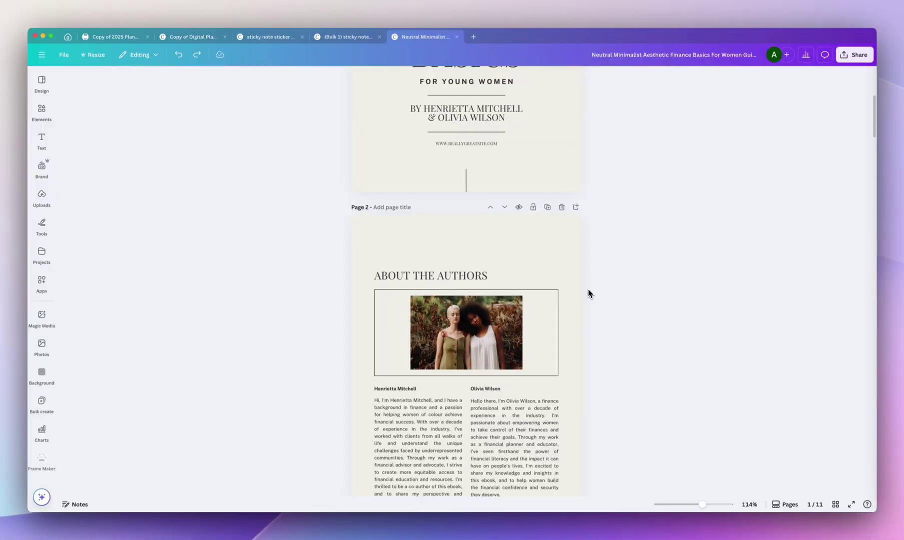
# Add page numbers to the finance ebook from the Text panel
pyautogui.scroll(-15, 588, 293)
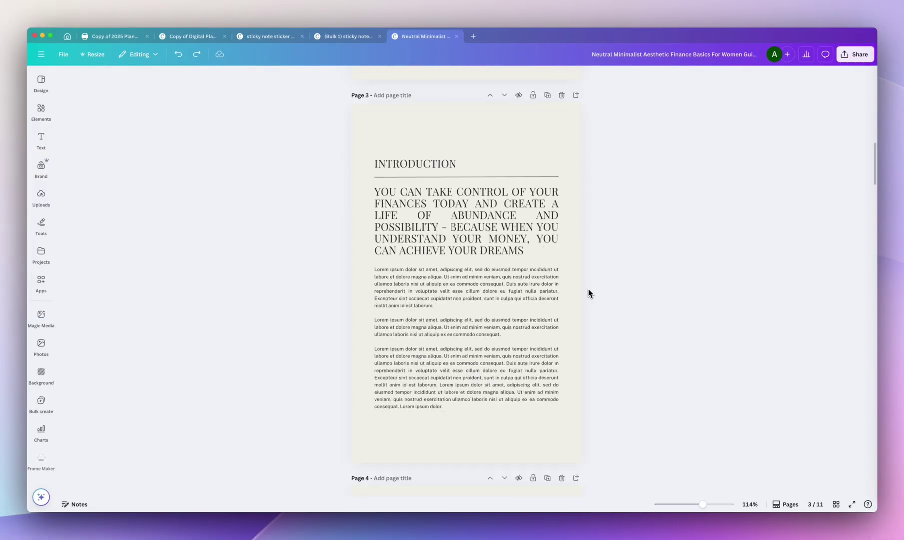
pyautogui.scroll(-15, 589, 291)
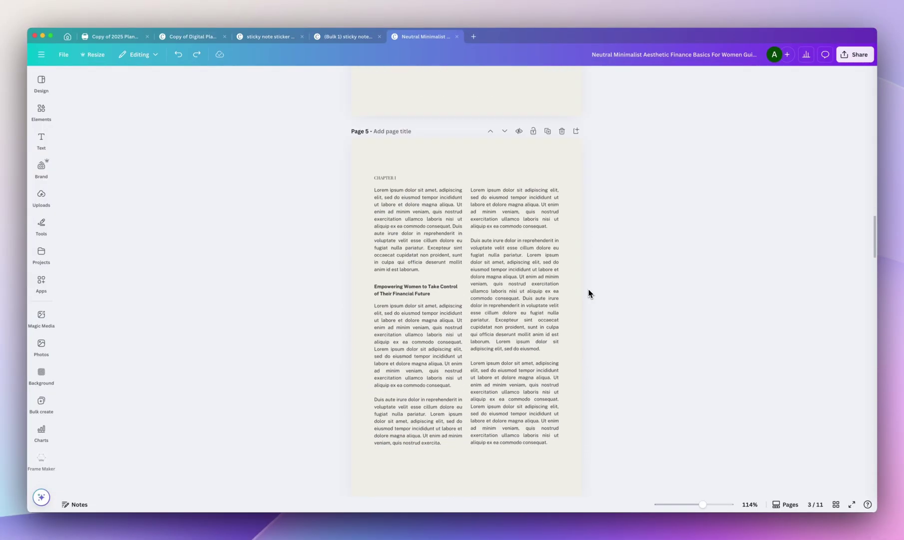
pyautogui.scroll(20, 587, 293)
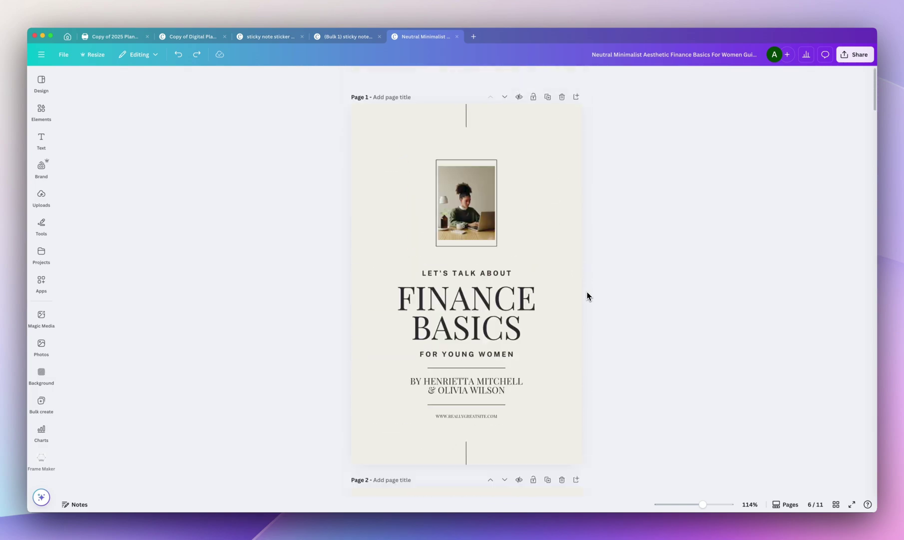
pyautogui.click(42, 140)
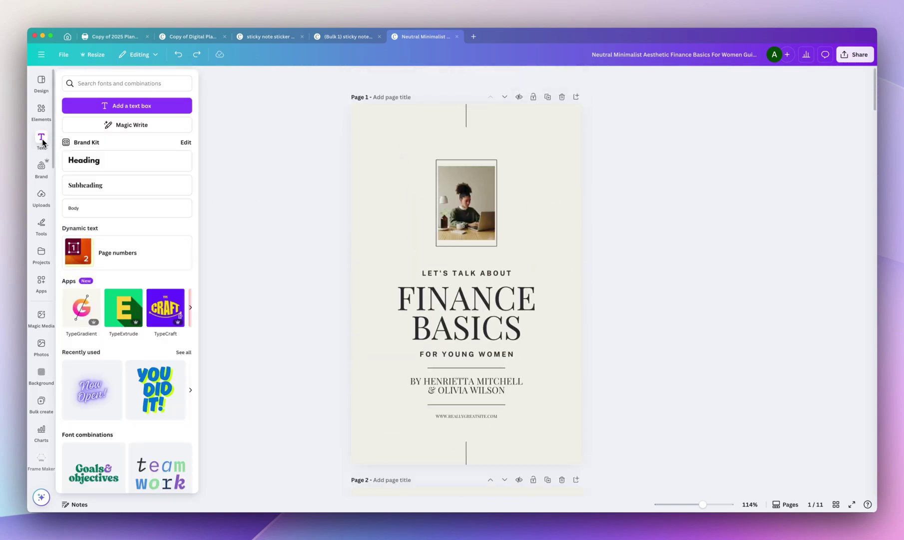
pyautogui.click(132, 255)
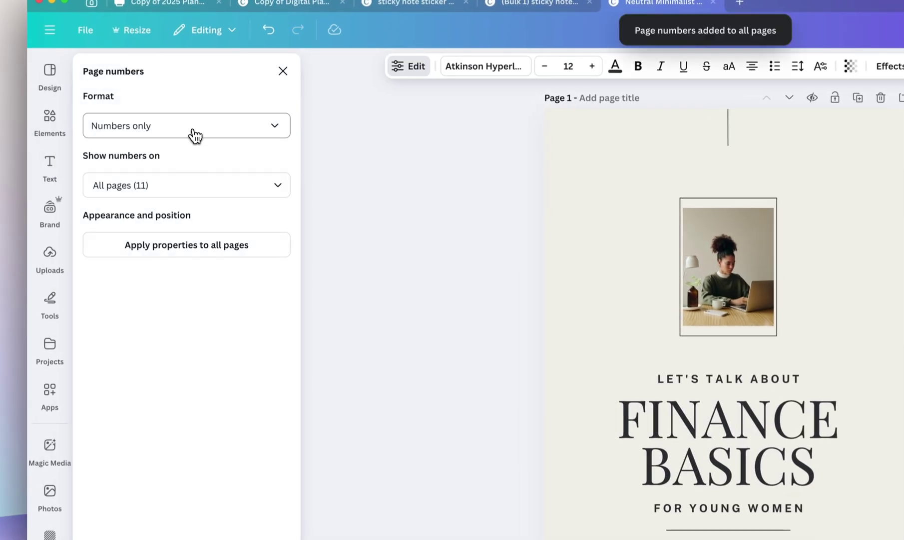
# Keep the Numbers only format and limit numbering to pages 2–11
pyautogui.click(195, 135)
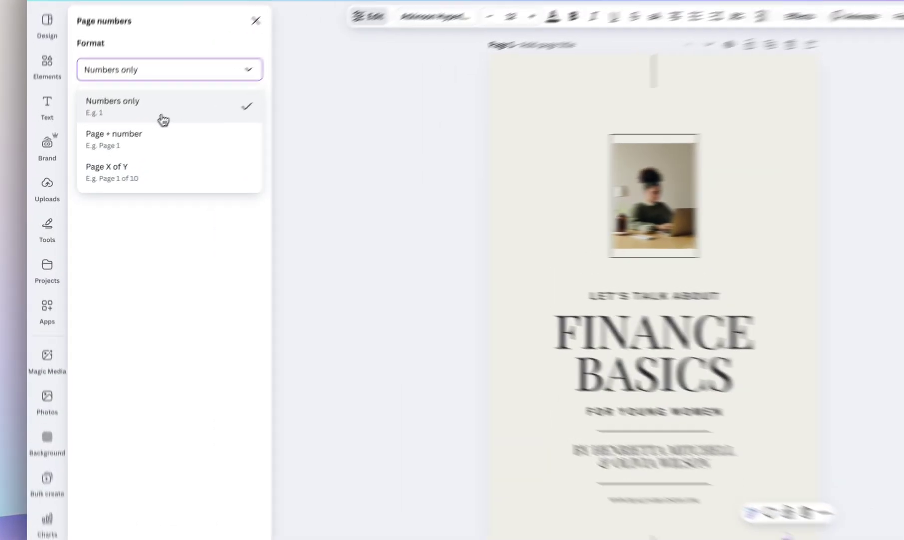
pyautogui.click(121, 143)
pyautogui.click(277, 112)
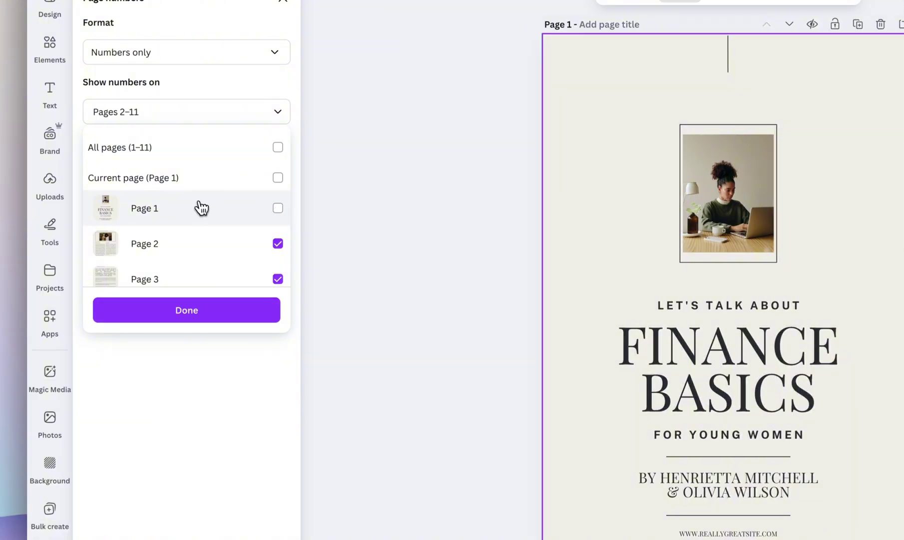
pyautogui.scroll(-1, 143, 212)
pyautogui.click(187, 310)
pyautogui.scroll(-5, 725, 299)
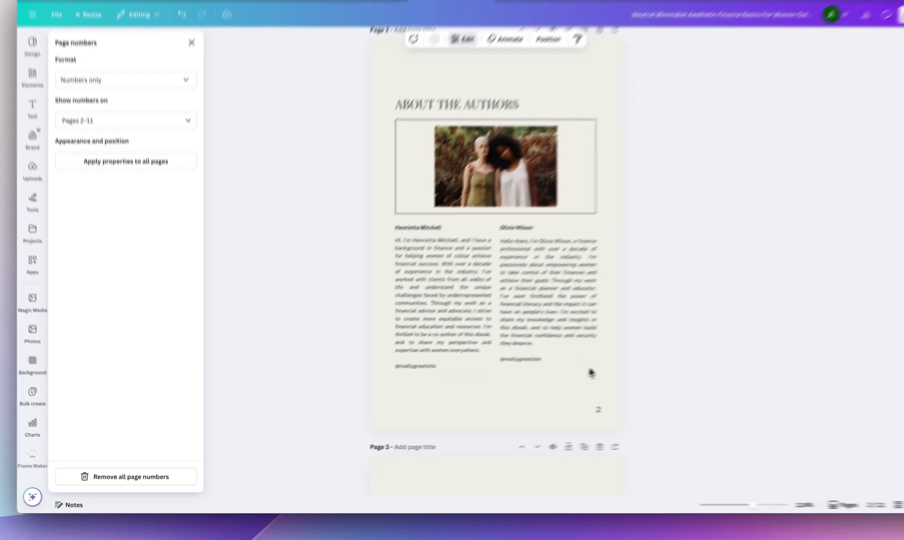
pyautogui.scroll(-5, 894, 498)
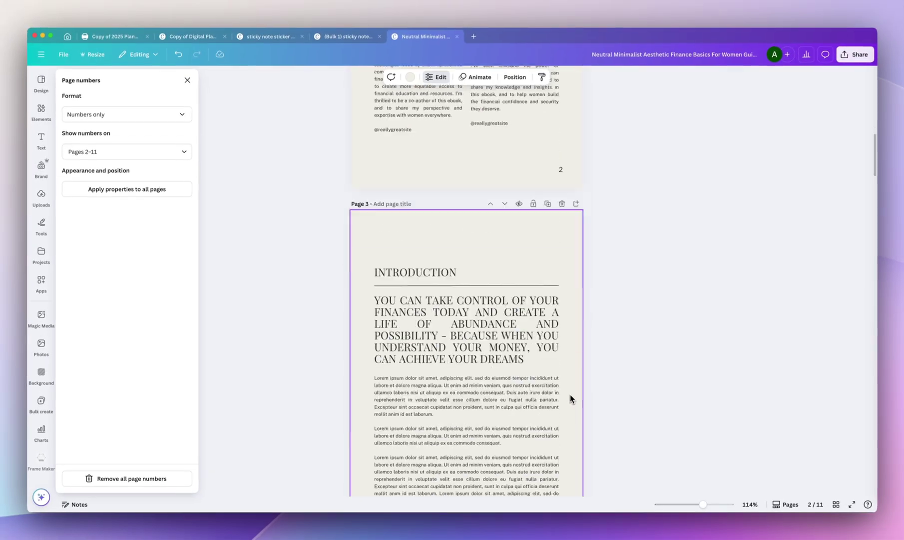
pyautogui.scroll(-15, 570, 395)
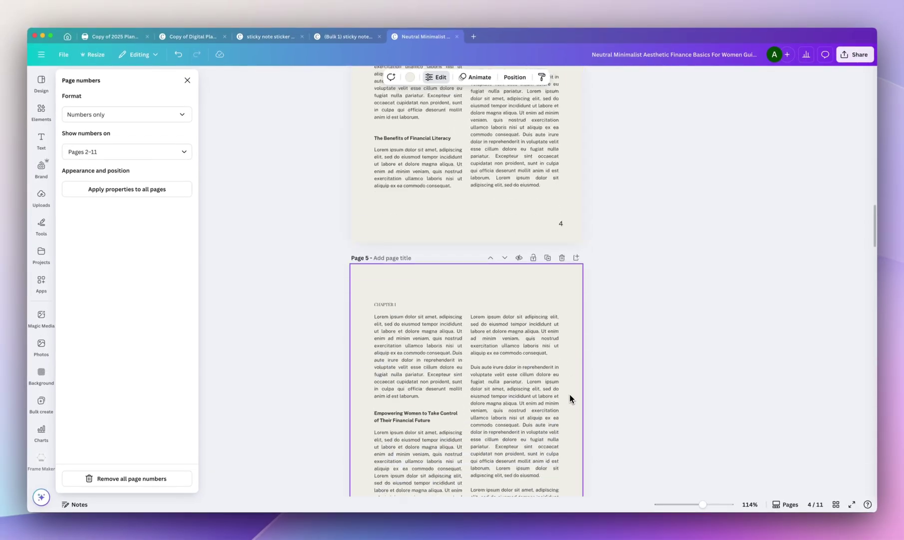
pyautogui.scroll(-15, 570, 397)
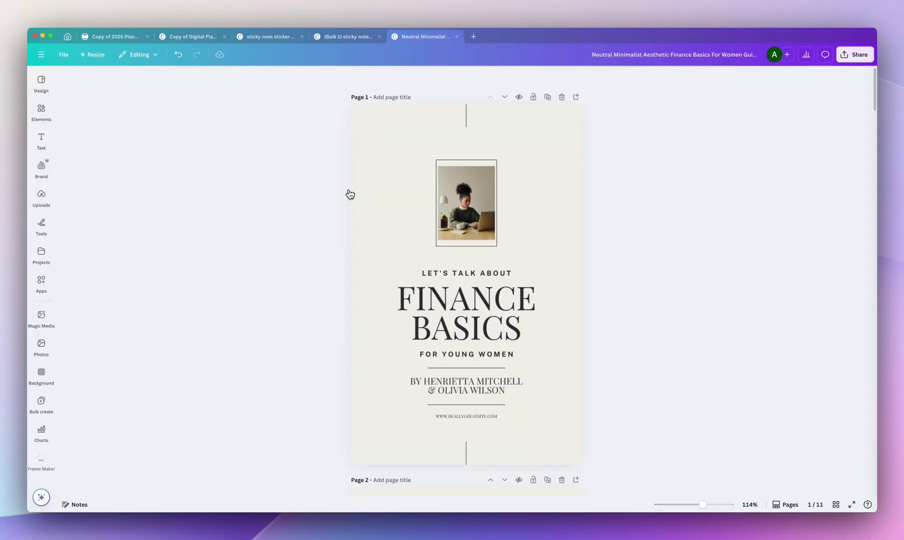
# Open the Design panel's Styles view and browse to its Combinations section
pyautogui.scroll(-5, 350, 194)
pyautogui.scroll(5, 349, 194)
pyautogui.click(42, 111)
pyautogui.click(42, 81)
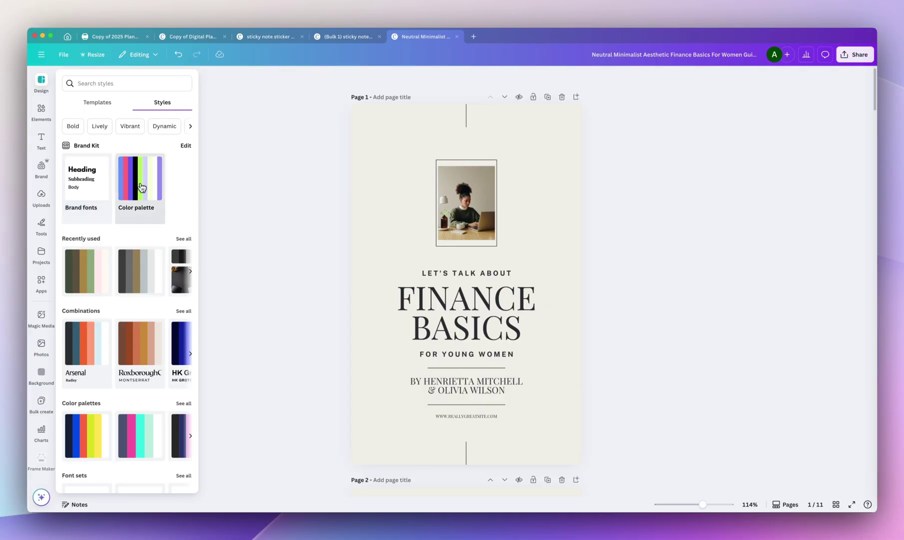
pyautogui.scroll(-5, 144, 185)
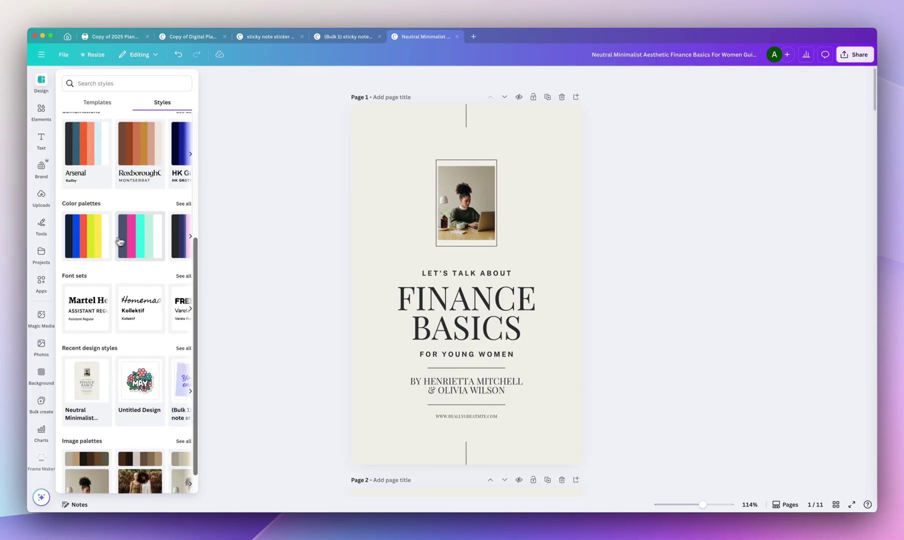
pyautogui.scroll(-1, 138, 242)
pyautogui.scroll(3, 150, 241)
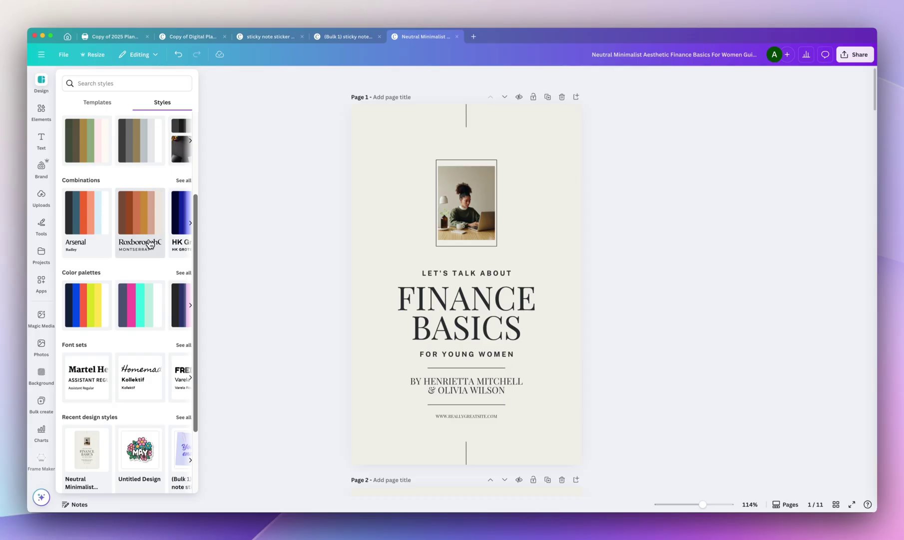
pyautogui.scroll(2, 150, 244)
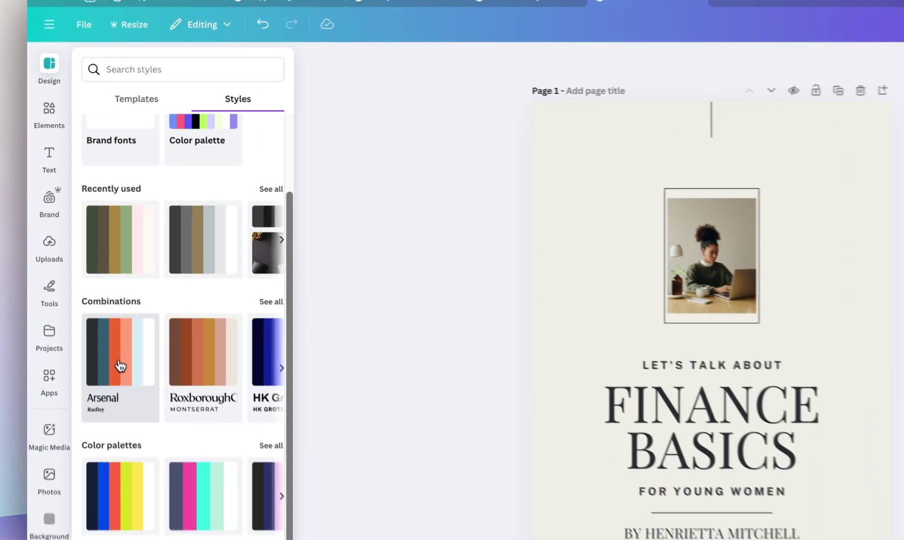
# Try the Arsenal, Roxborough, HK Grotesk and Cardo combinations, settling on a slate blue cover
pyautogui.click(86, 268)
pyautogui.click(131, 272)
pyautogui.click(192, 372)
pyautogui.click(191, 372)
pyautogui.click(143, 357)
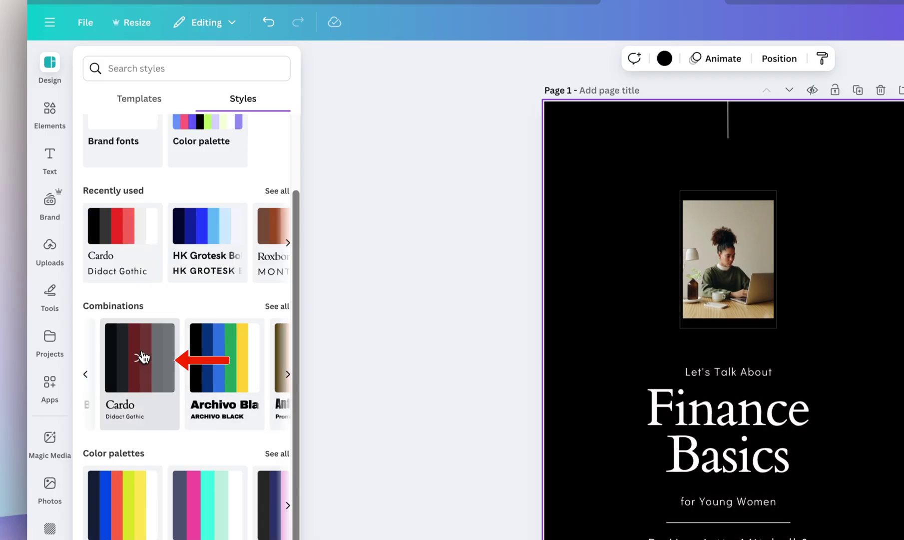
pyautogui.click(143, 357)
pyautogui.click(143, 358)
pyautogui.click(142, 360)
pyautogui.click(142, 361)
pyautogui.click(143, 364)
pyautogui.click(156, 370)
# Browse all font sets, trying FREDOKA, Roxborough, Montime and Anton on the title
pyautogui.scroll(-2, 125, 225)
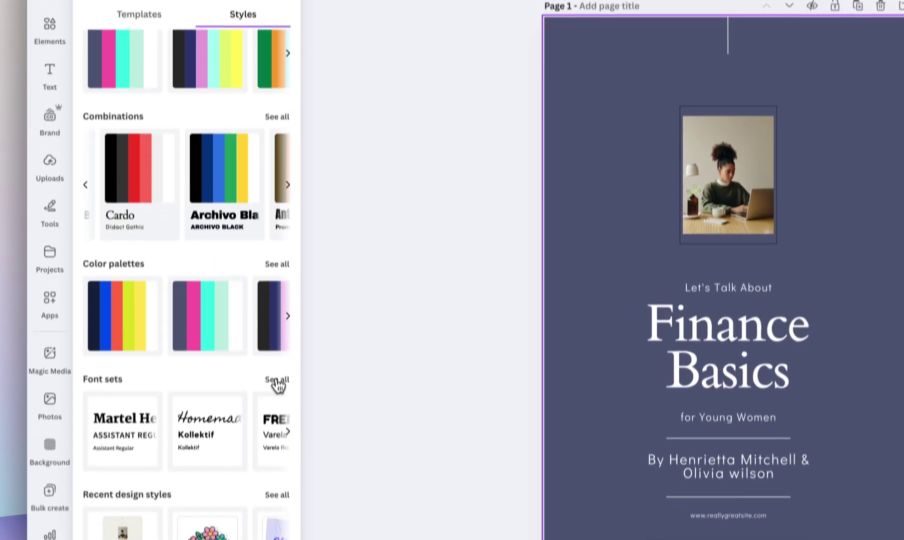
pyautogui.click(276, 464)
pyautogui.click(170, 194)
pyautogui.scroll(-5, 150, 210)
pyautogui.click(144, 224)
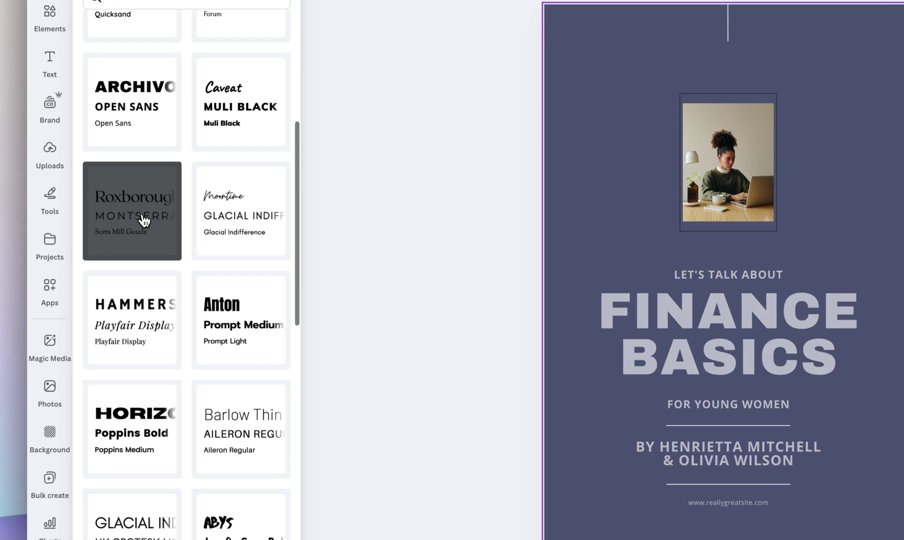
pyautogui.click(223, 224)
pyautogui.scroll(-1, 224, 222)
pyautogui.click(220, 220)
# Try the Ovo, Archivo, Arbutus Slab, Suranna, HK Grotesk and Quattrocento font sets
pyautogui.scroll(-5, 210, 260)
pyautogui.click(204, 306)
pyautogui.click(139, 295)
pyautogui.scroll(-4, 142, 295)
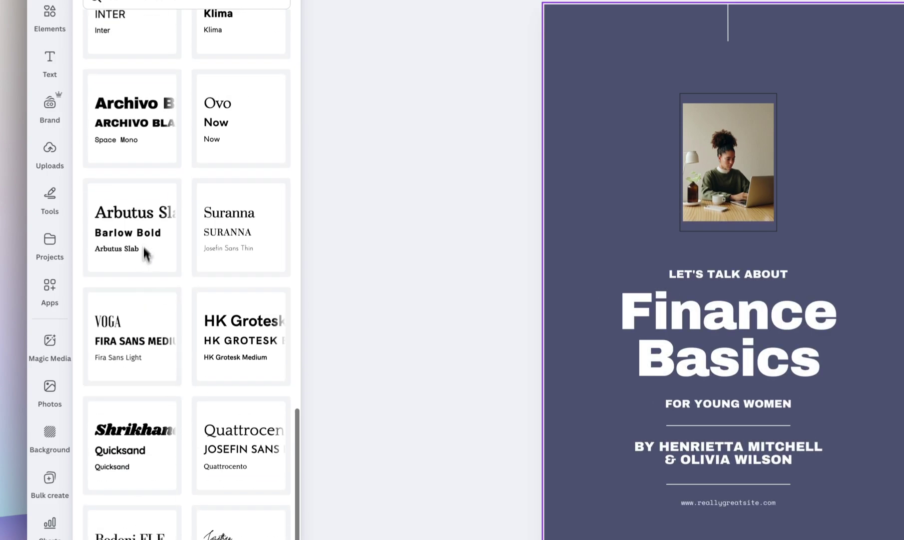
pyautogui.click(150, 233)
pyautogui.click(248, 239)
pyautogui.scroll(-1, 252, 269)
pyautogui.click(252, 311)
pyautogui.click(236, 416)
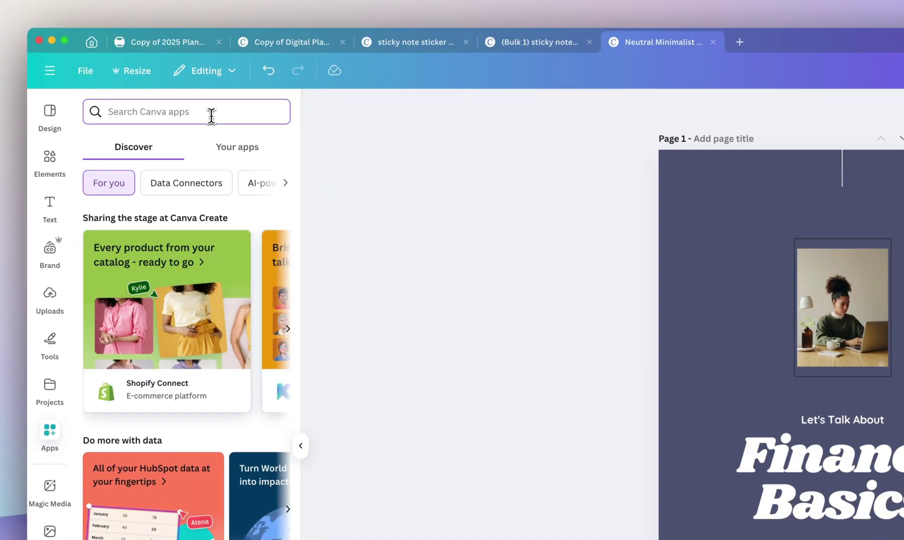
# Find and open the Mockups app from an Apps search for 'mockups'
pyautogui.write('mockups')
pyautogui.press('Return')
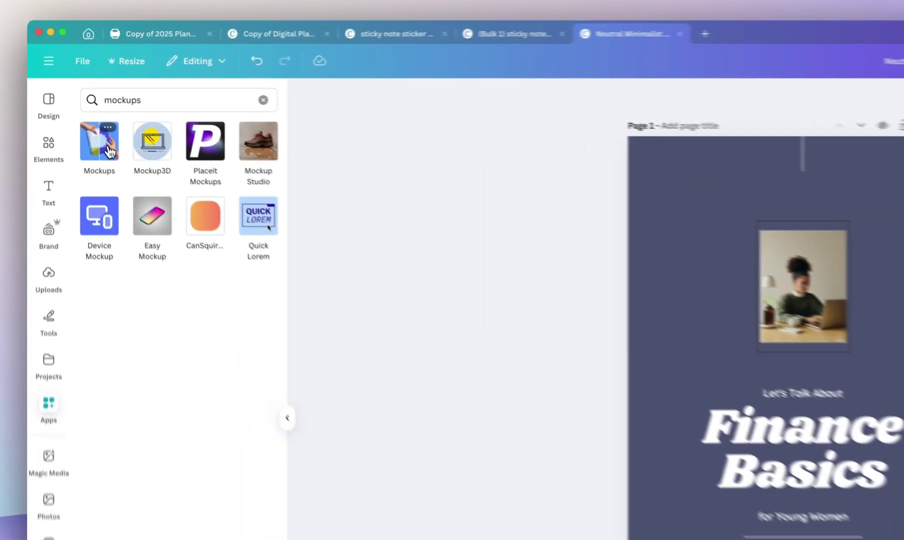
pyautogui.click(81, 115)
# Add a tablet mockup from Tablets & TV and place the journal cover on its screen
pyautogui.scroll(-3, 166, 204)
pyautogui.scroll(-1, 235, 292)
pyautogui.scroll(-8, 218, 283)
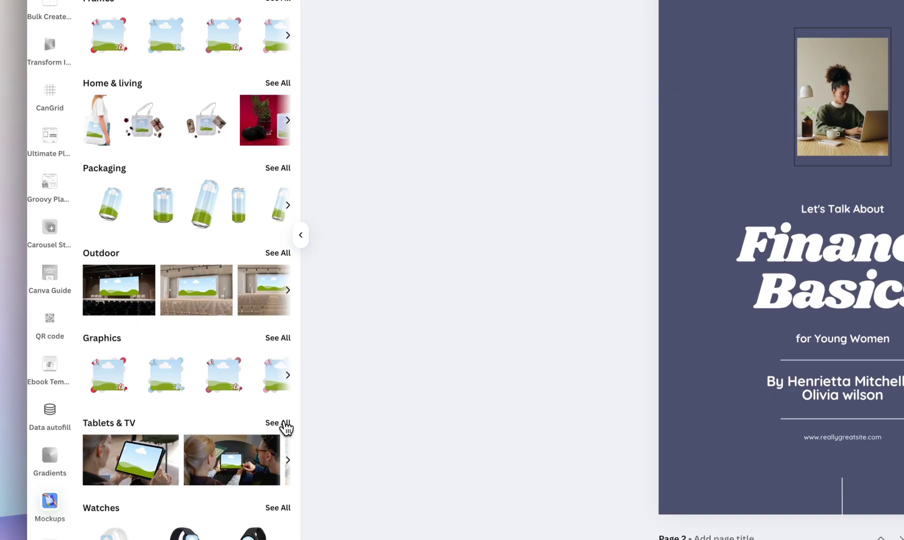
pyautogui.click(284, 424)
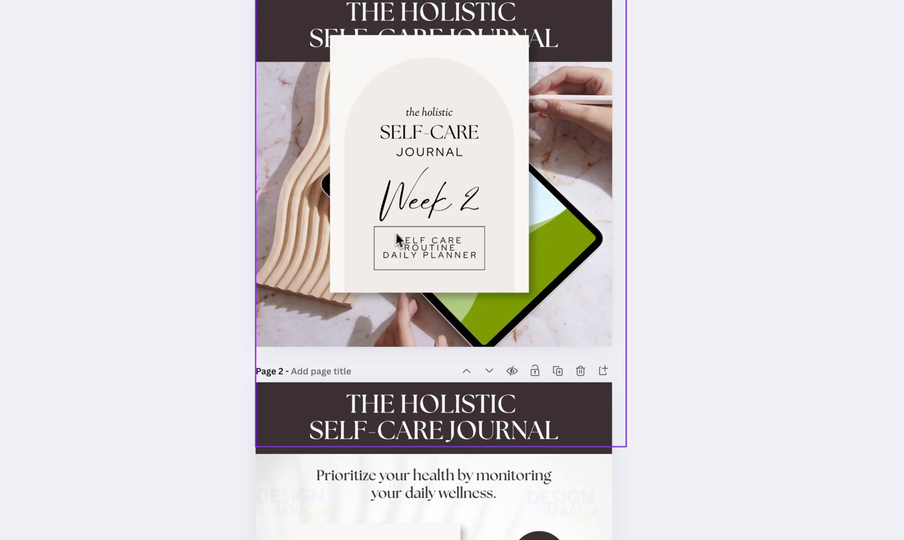
pyautogui.moveTo(395, 231); pyautogui.dragTo(419, 266)
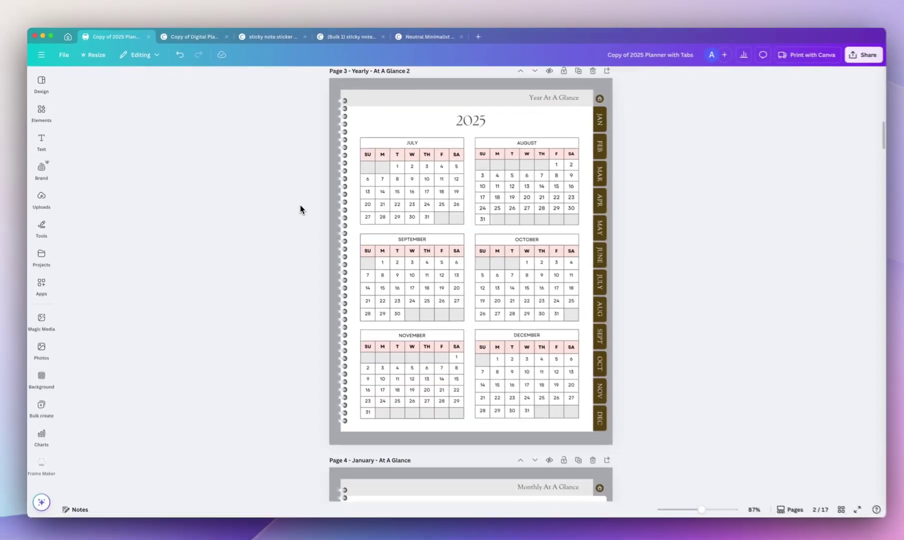
# Give the poppy LET'S PLAN 2025 title page a pale blue background using a pasted custom hex colour
pyautogui.scroll(-10, 299, 206)
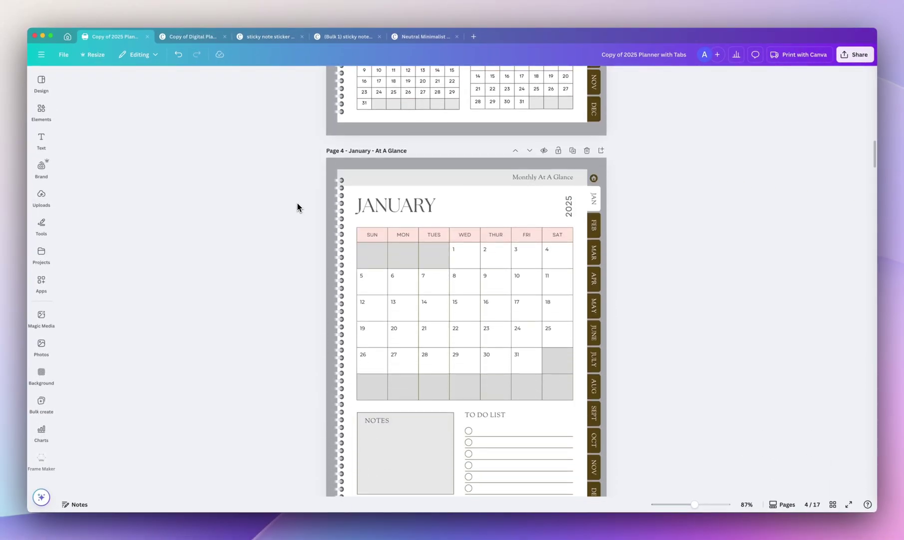
pyautogui.scroll(-5, 298, 203)
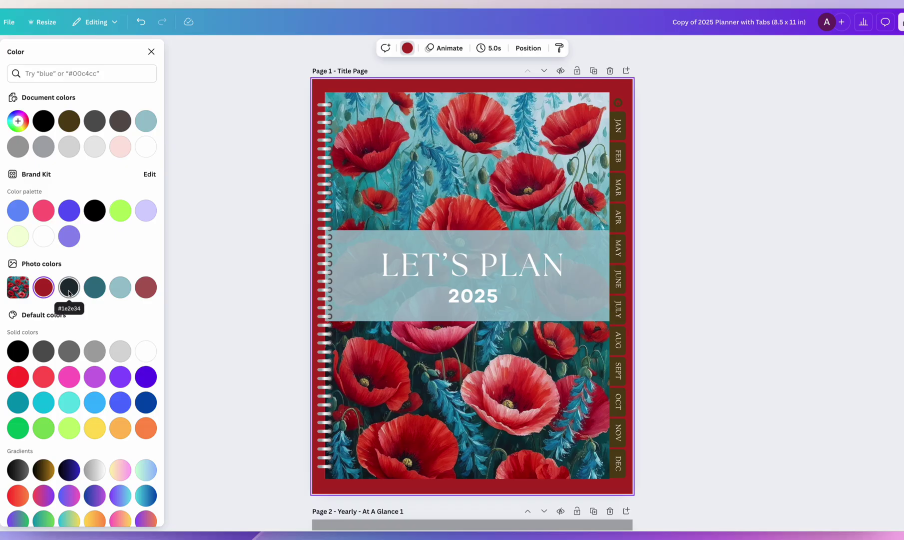
pyautogui.click(118, 290)
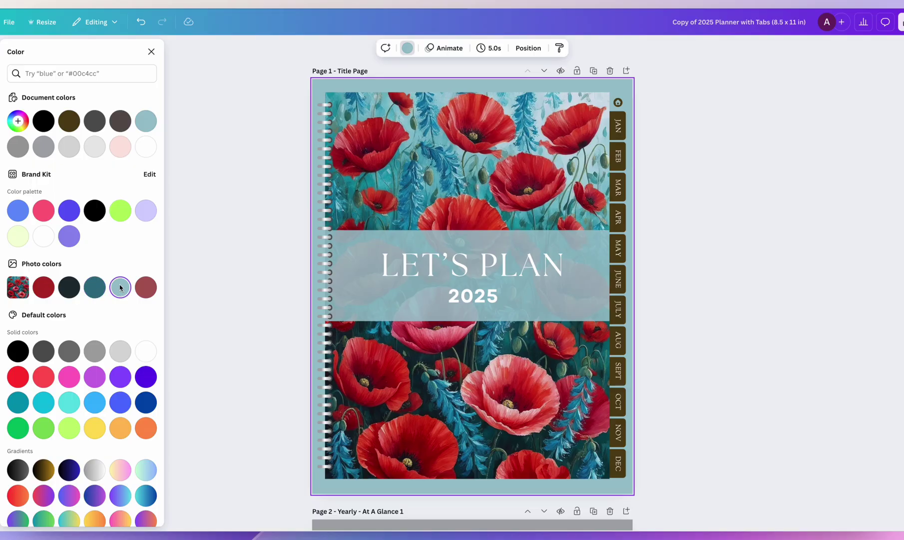
pyautogui.click(18, 121)
pyautogui.write('#E0F3F8')
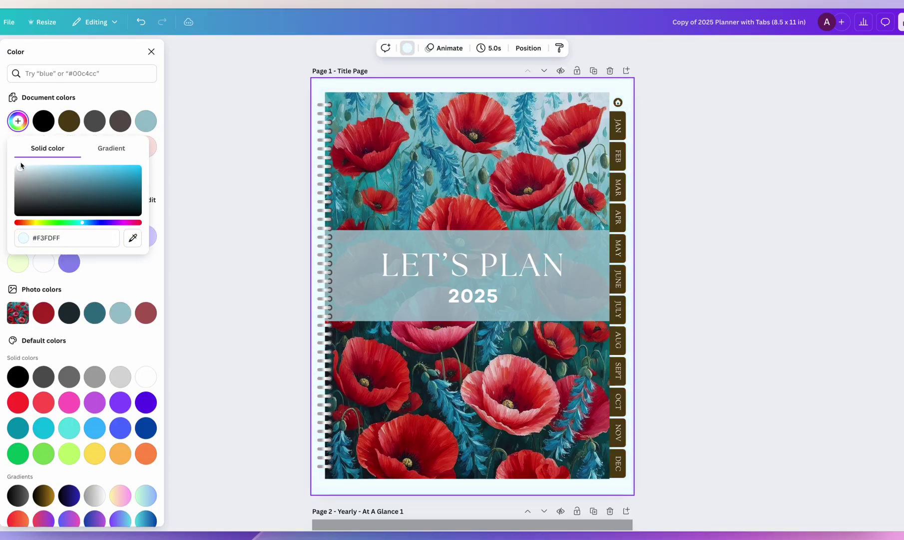
pyautogui.click(247, 194)
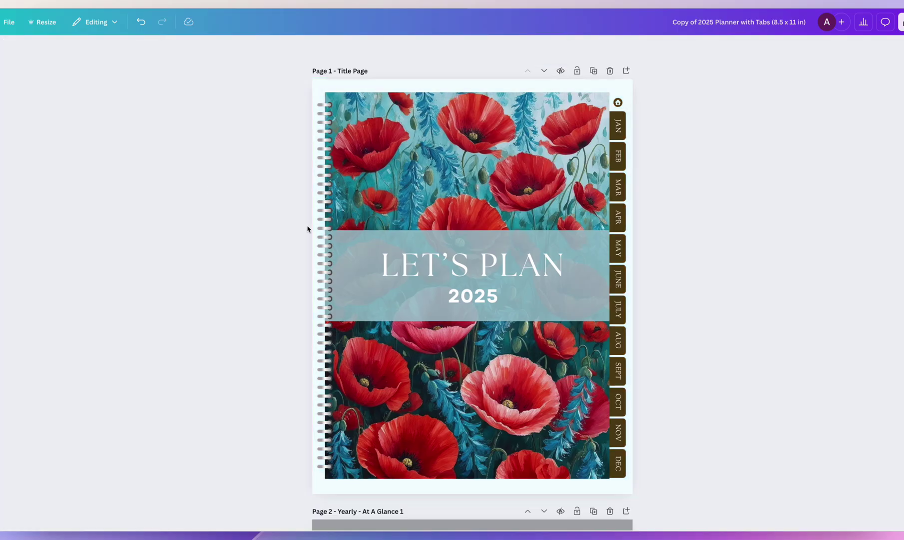